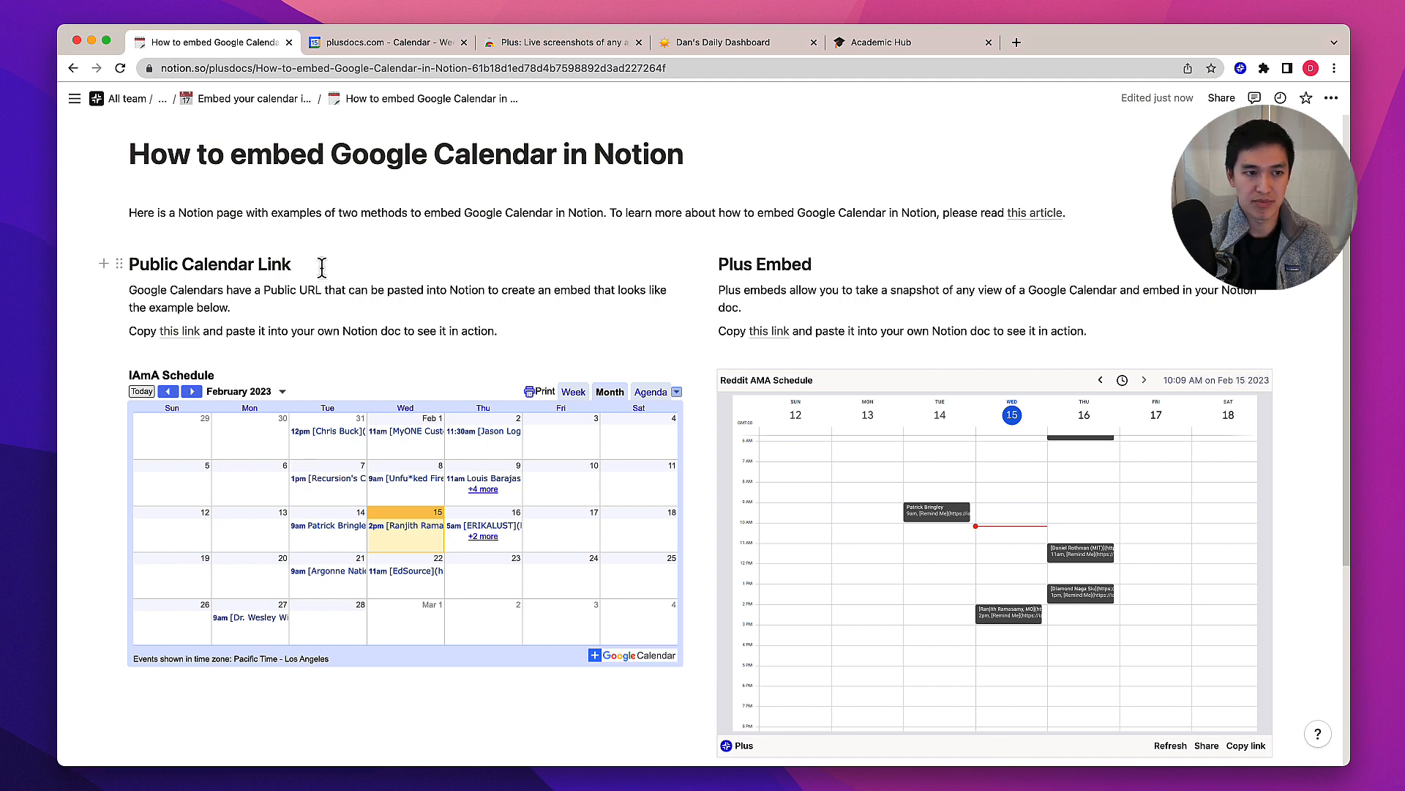
Open the personal calendar's settings and make it available to public, accepting the warning
click(375, 48)
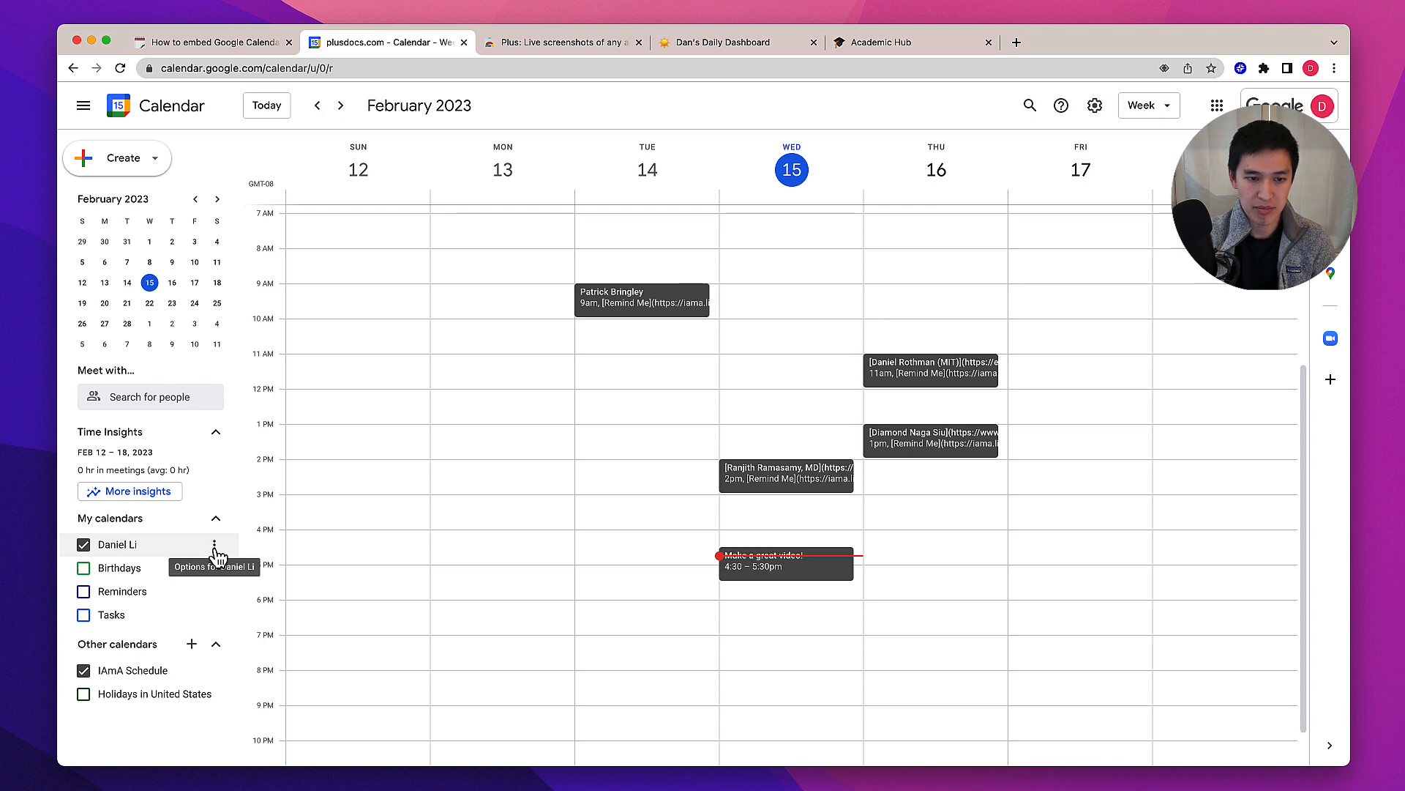
click(215, 548)
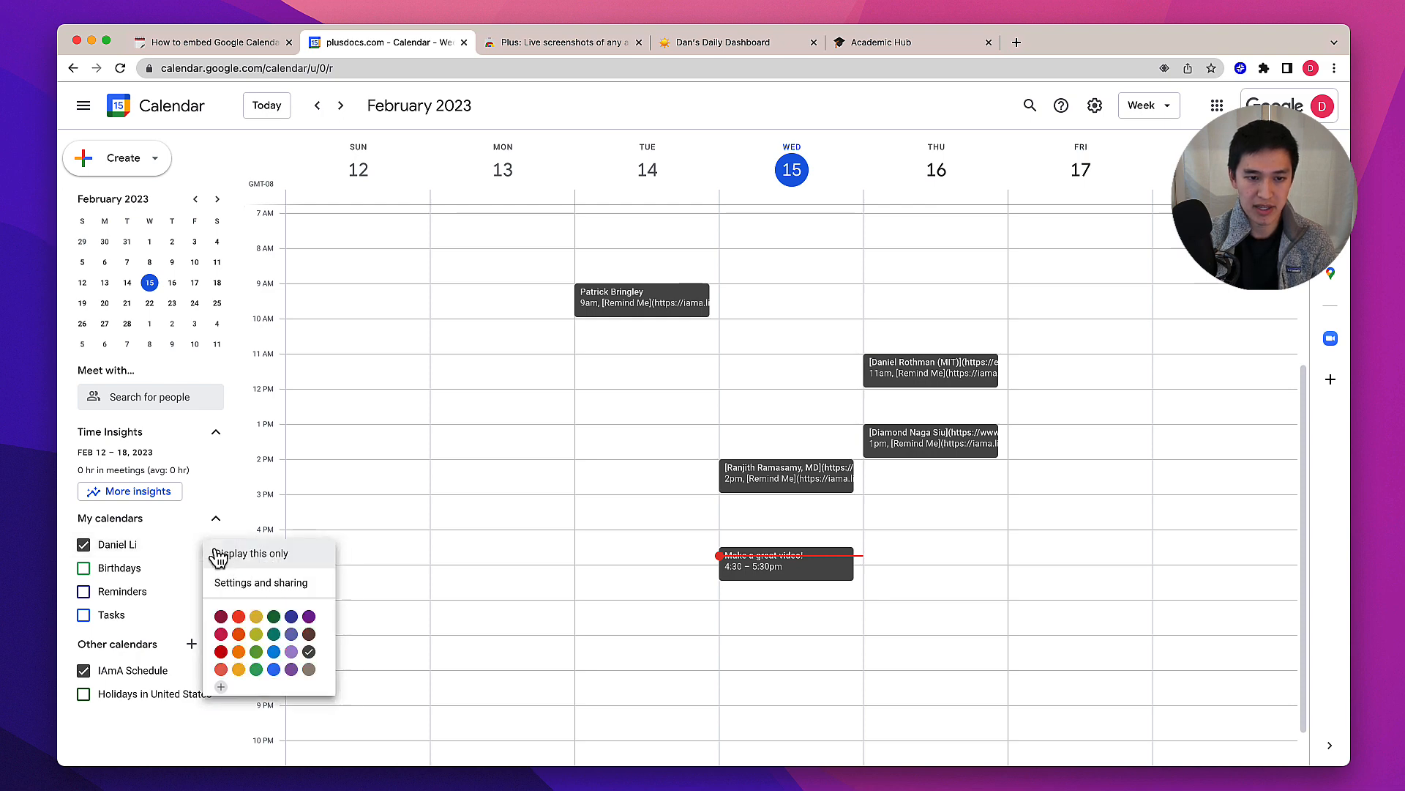
click(253, 583)
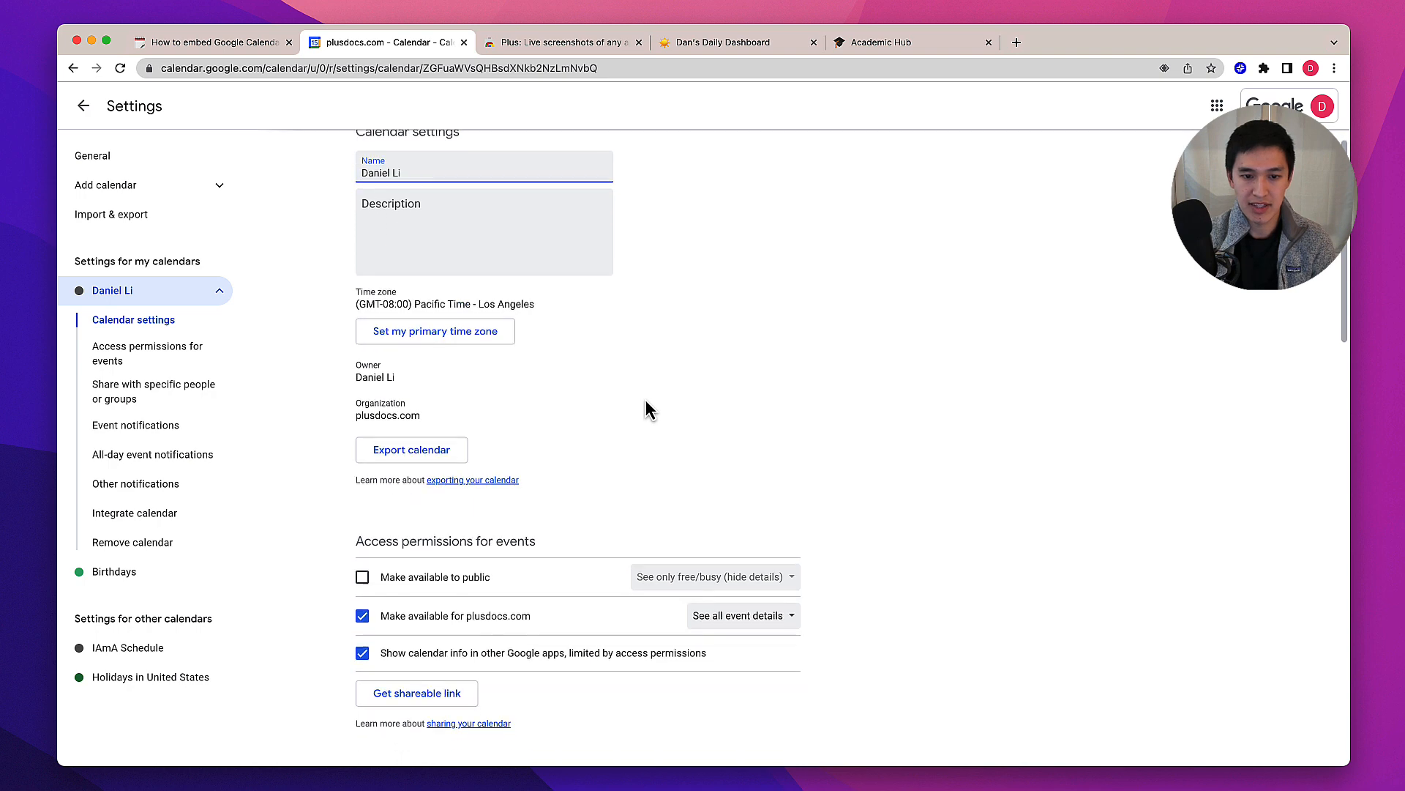
scroll(648, 409, down, 5)
scroll(512, 392, up, 1)
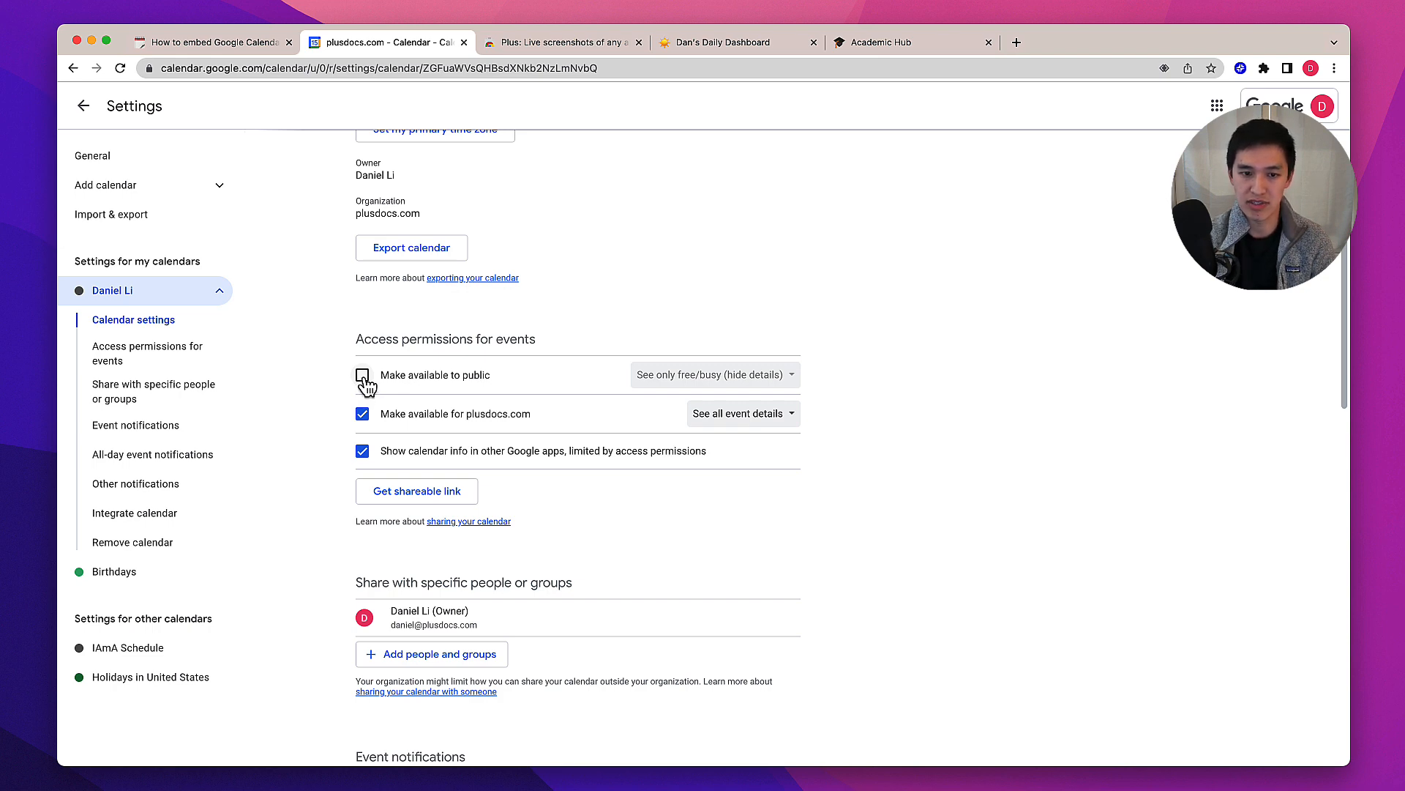
click(362, 376)
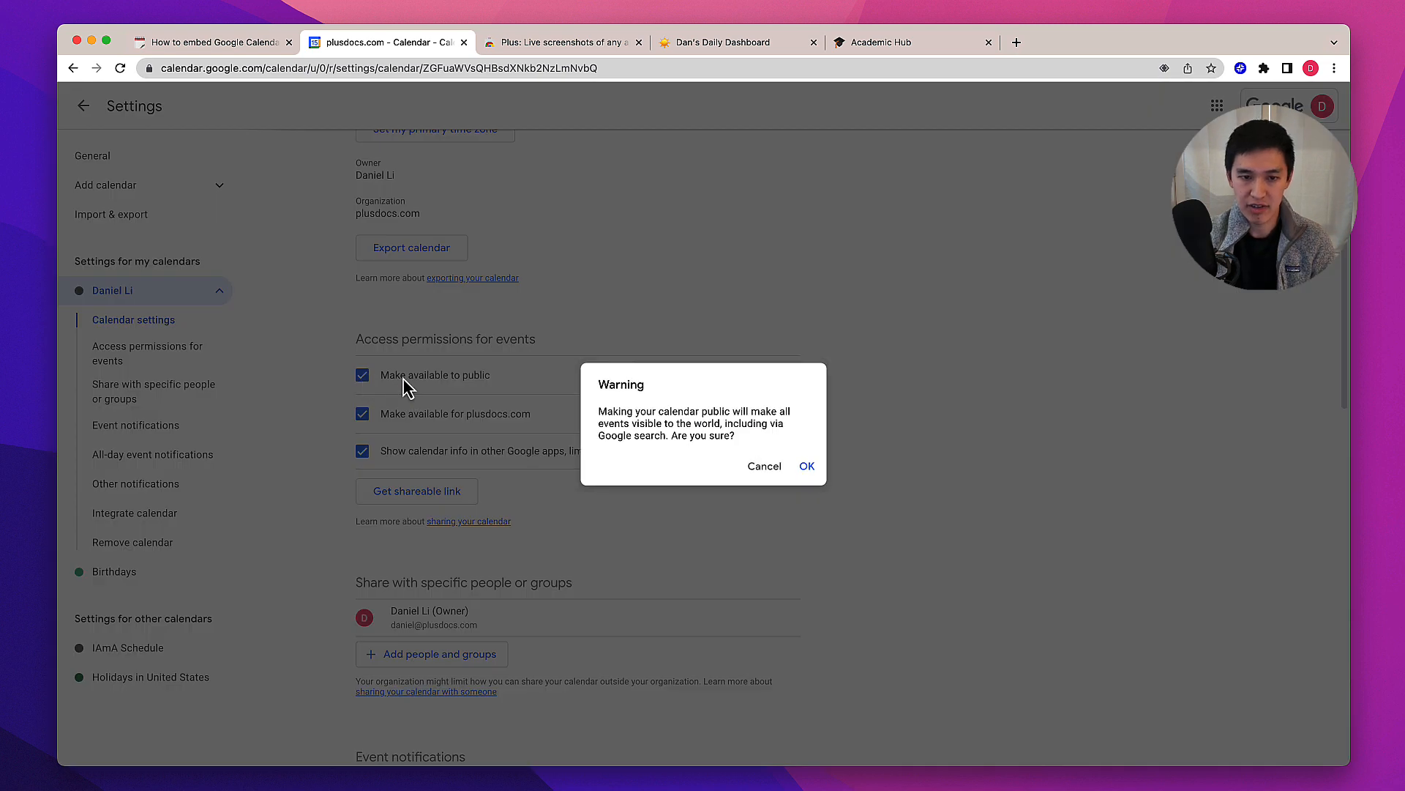
click(808, 469)
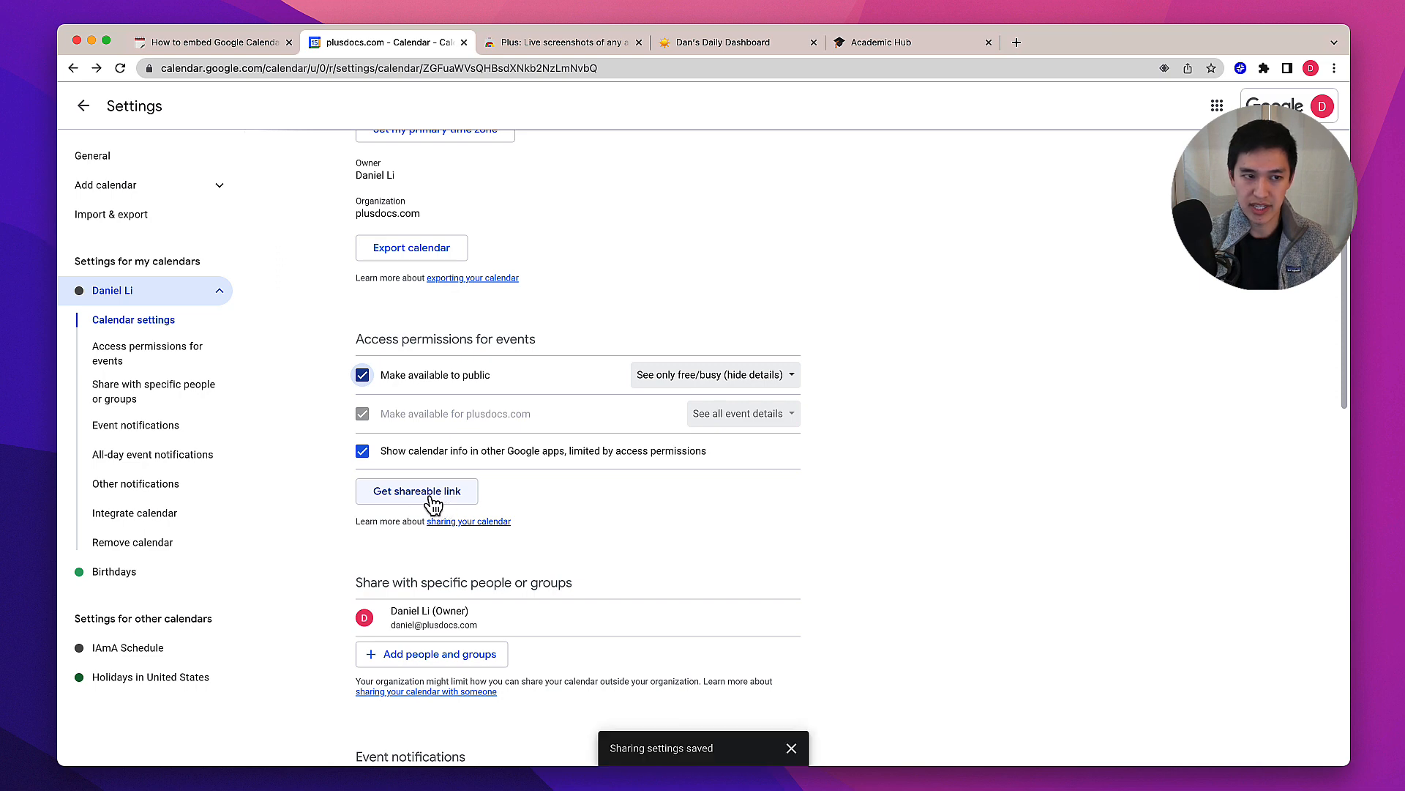
Copy the calendar's public URL from the Integrate calendar section
scroll(870, 489, down, 1)
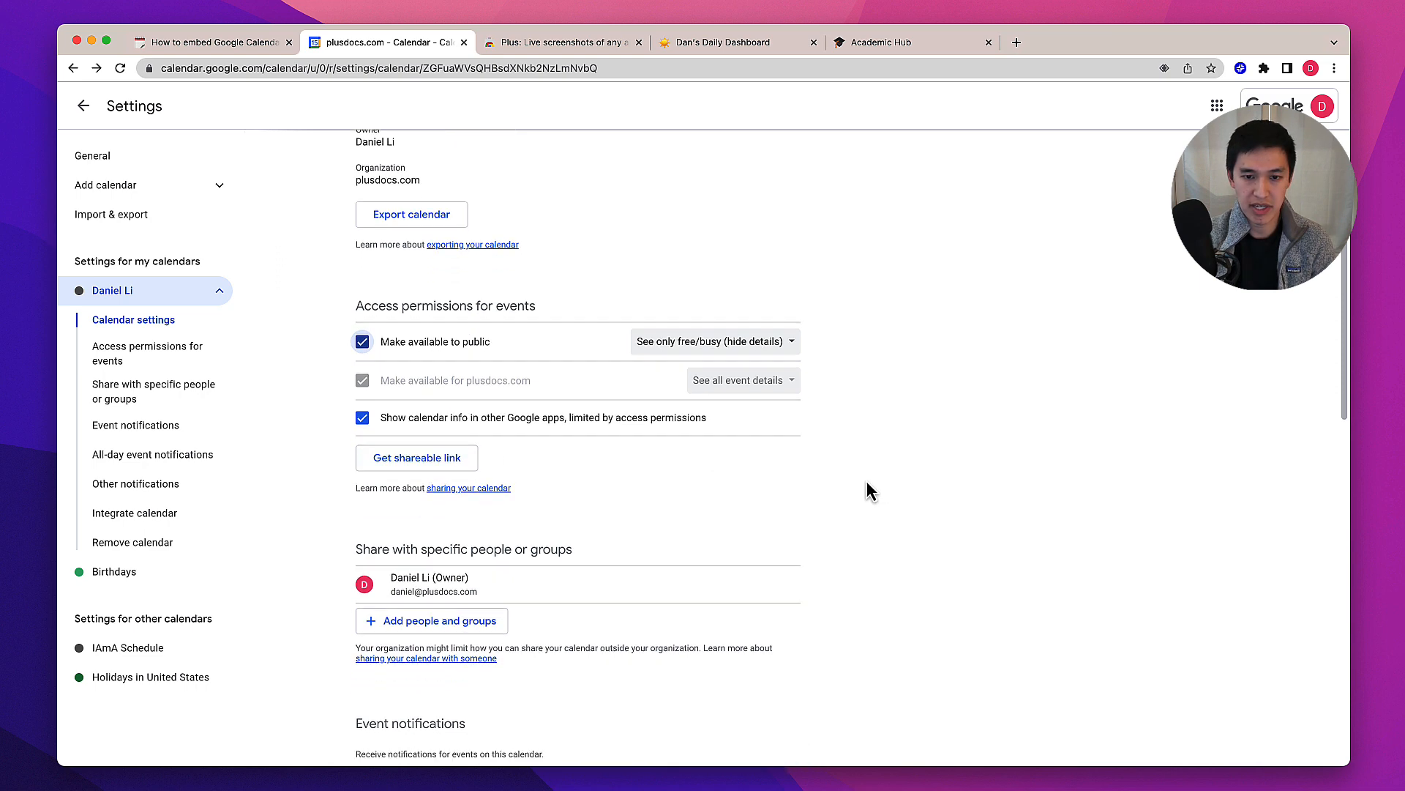
scroll(870, 489, down, 15)
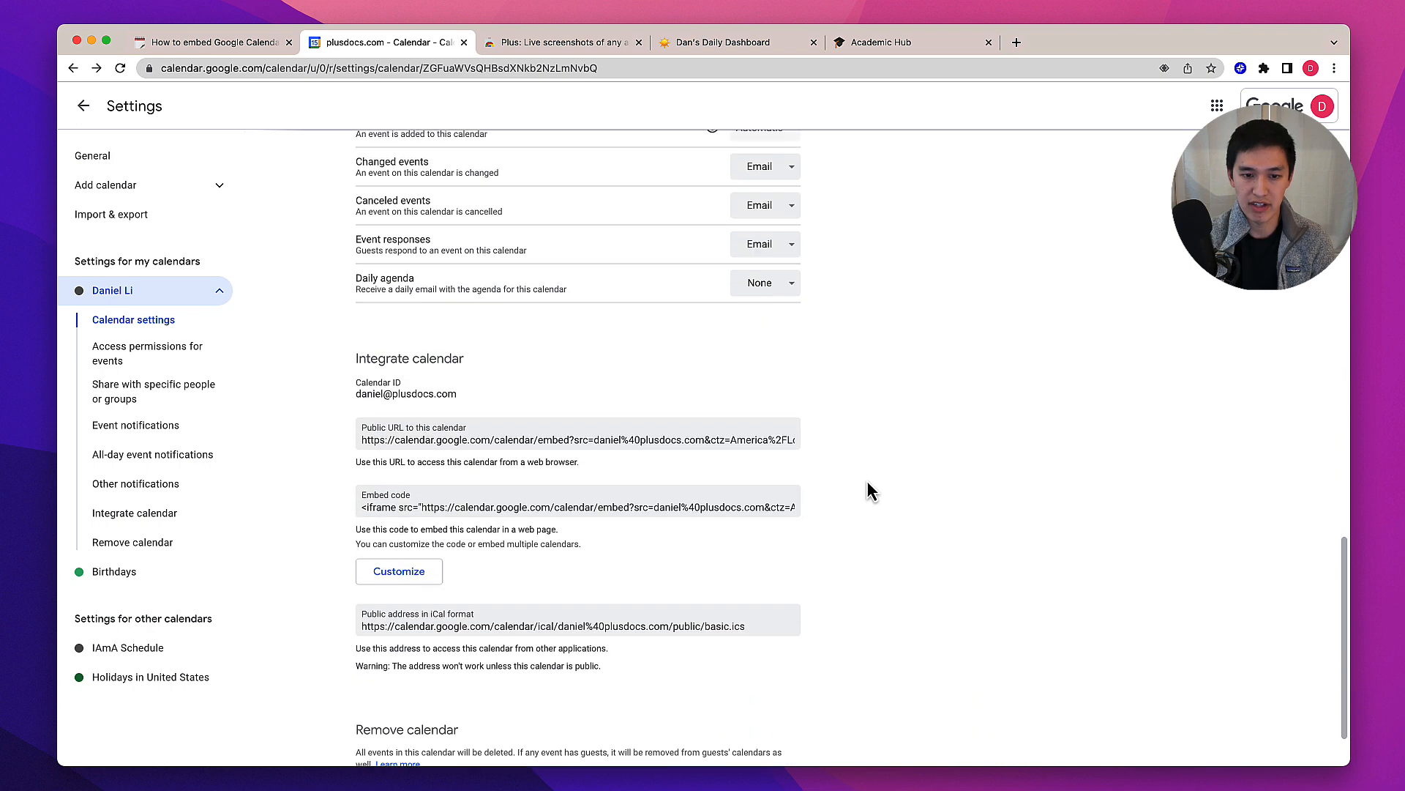
scroll(867, 480, down, 1)
click(647, 400)
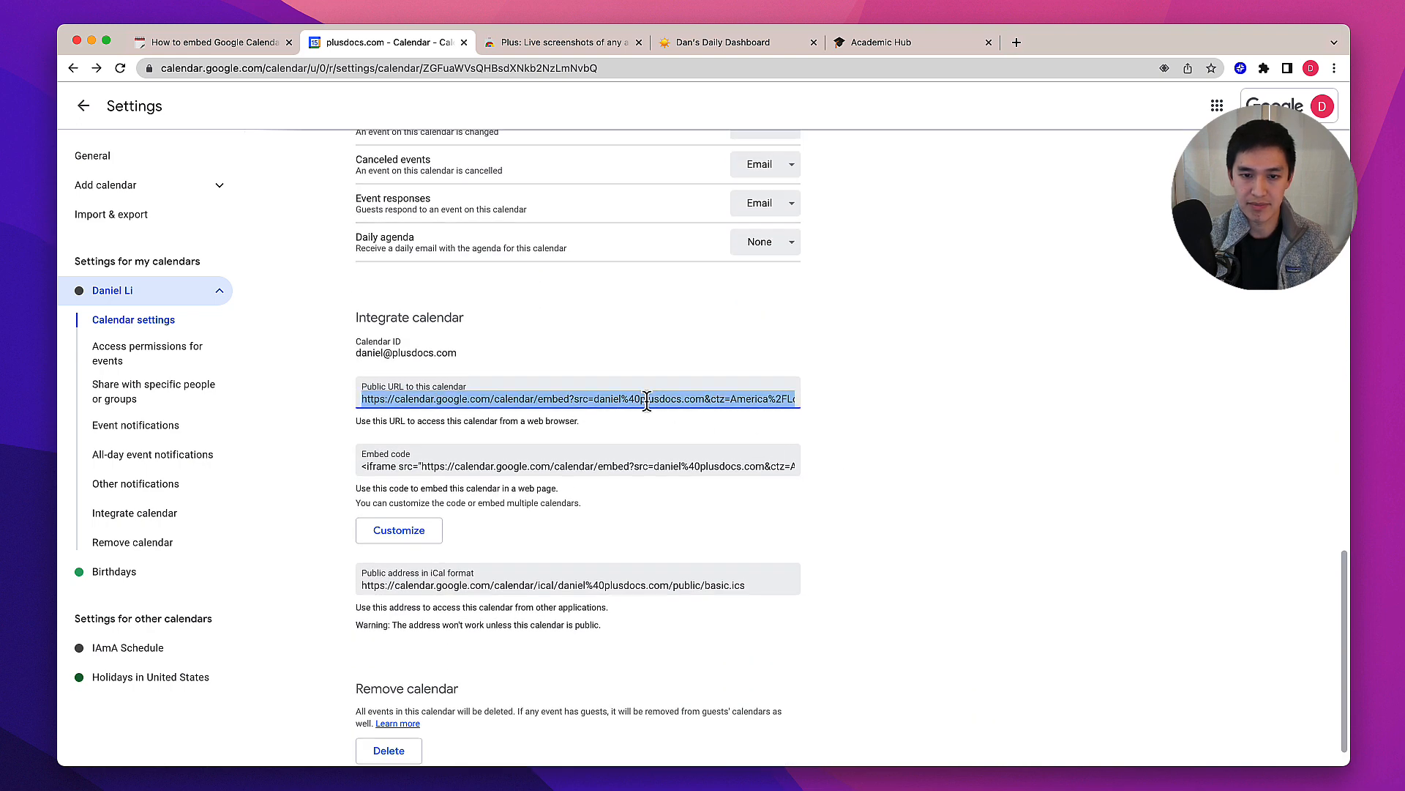
right_click(638, 402)
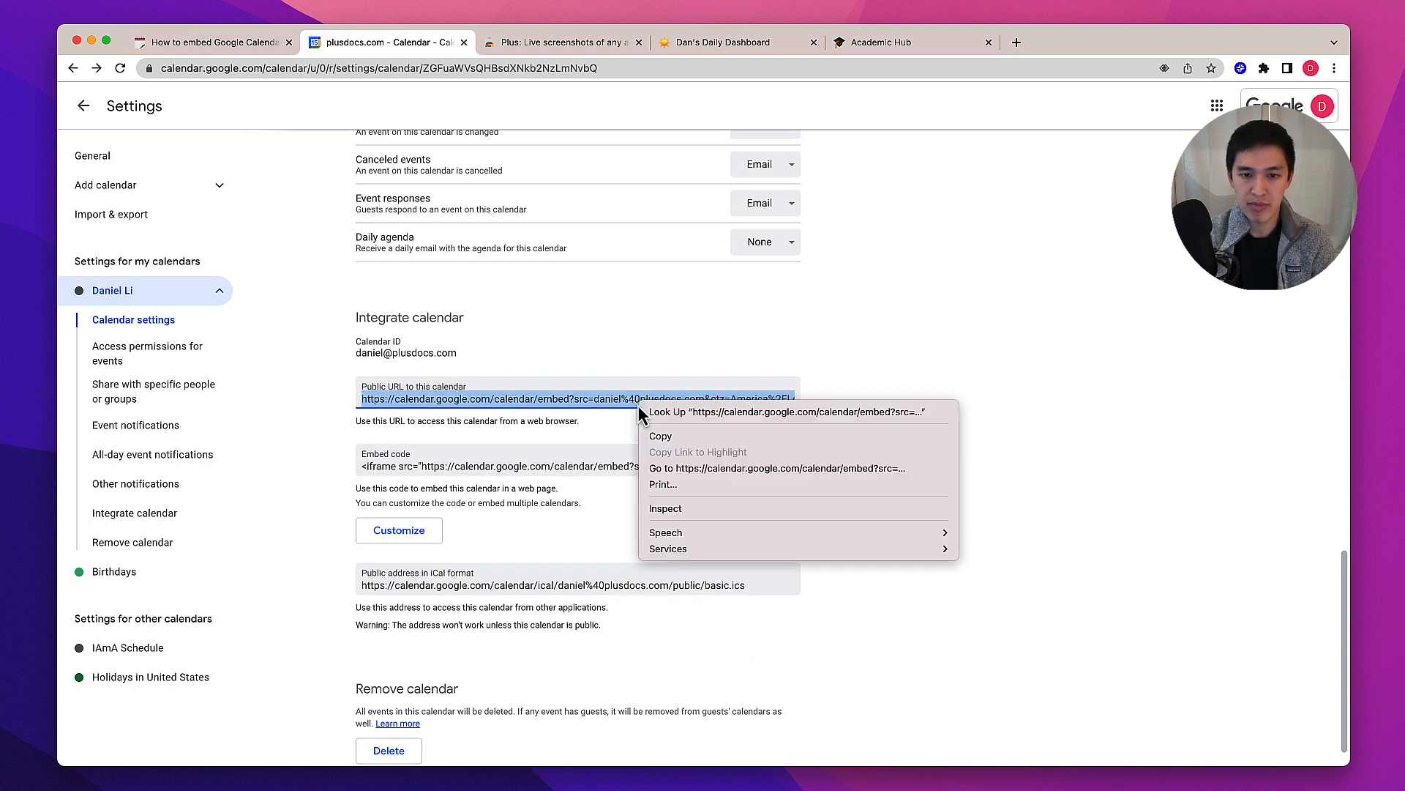
click(668, 437)
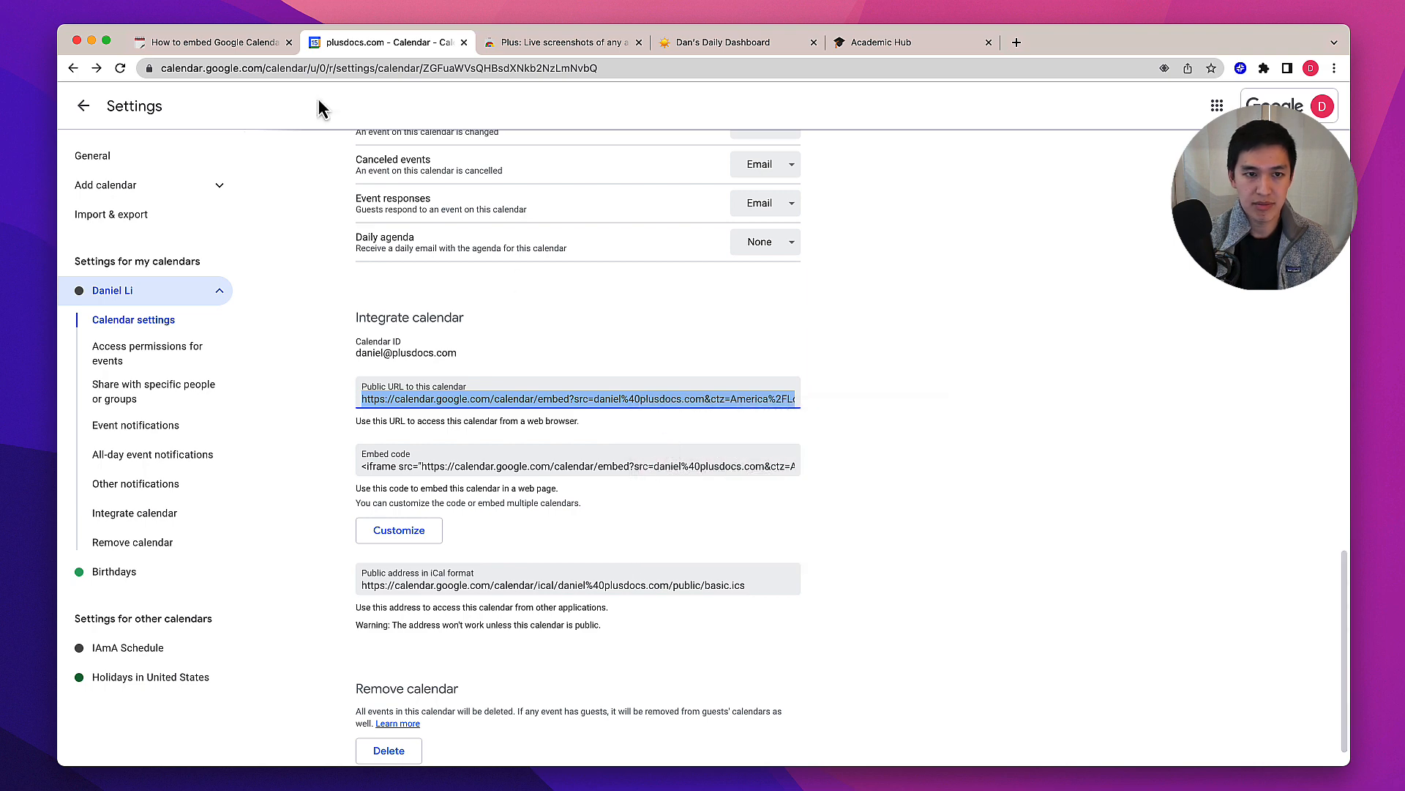
Paste the public URL on an empty line below the example calendar in the Notion page and create an embed
click(240, 44)
scroll(445, 498, down, 4)
scroll(444, 498, down, 2)
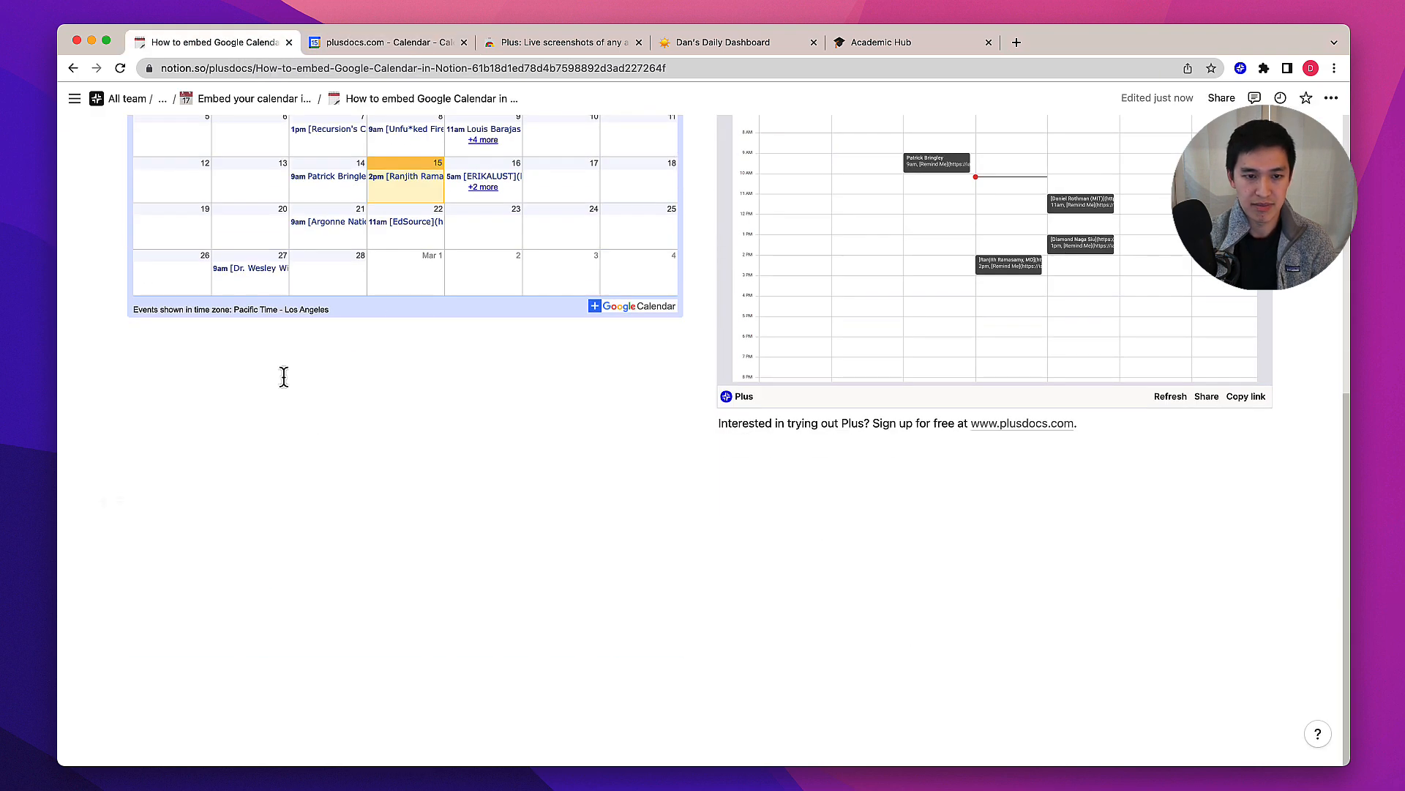
click(278, 371)
key(super+v)
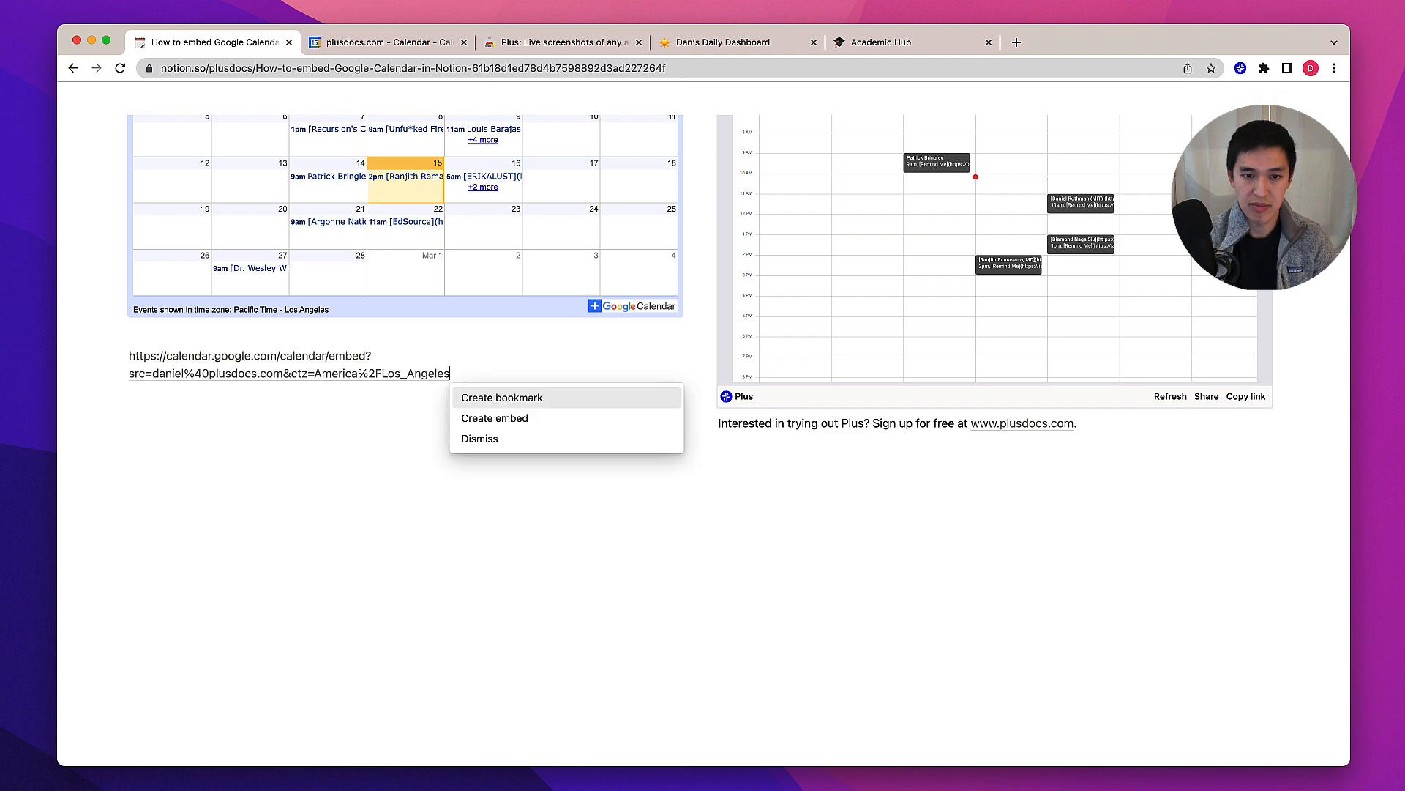
click(495, 419)
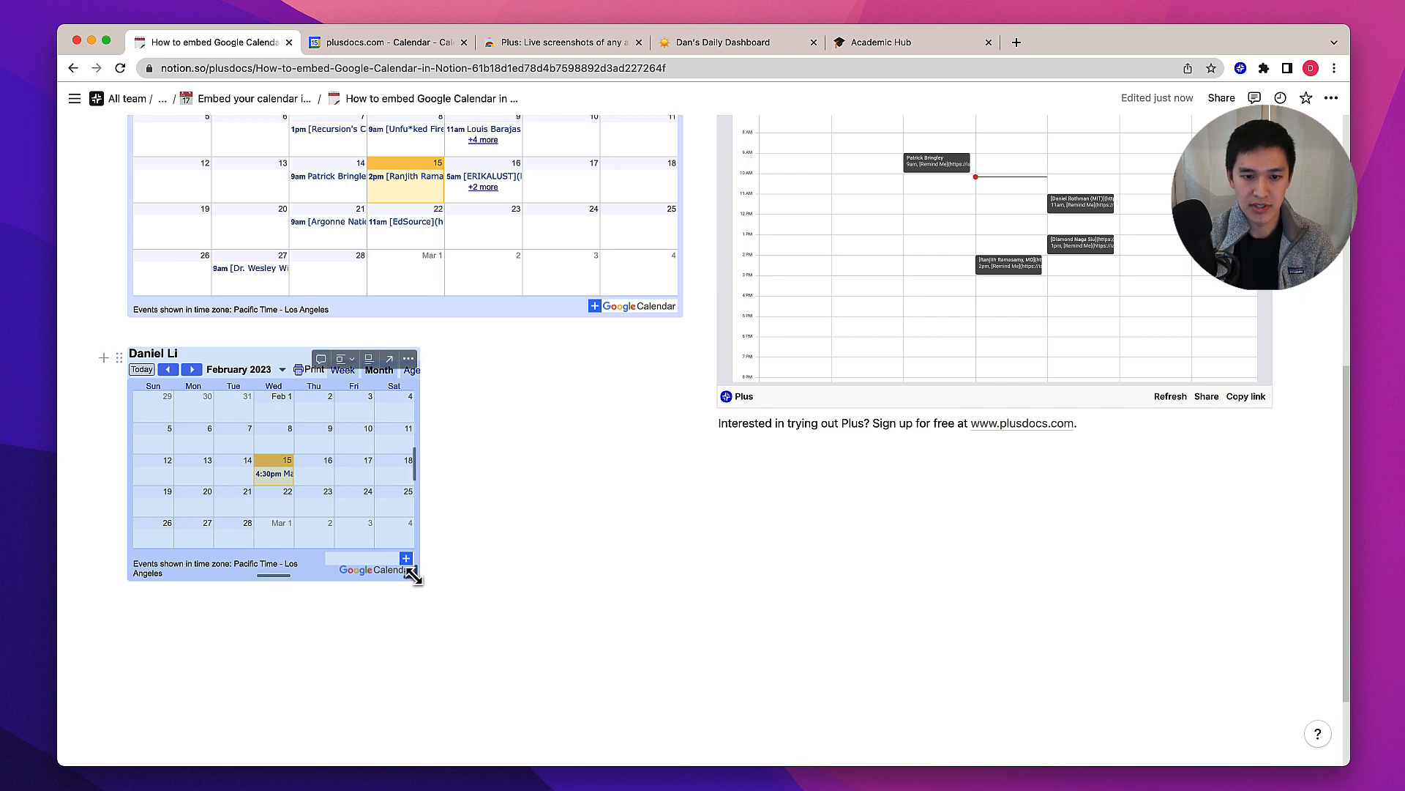
Enlarge the embedded calendar to the column's full width and switch it to the week view
drag(414, 576, 713, 663)
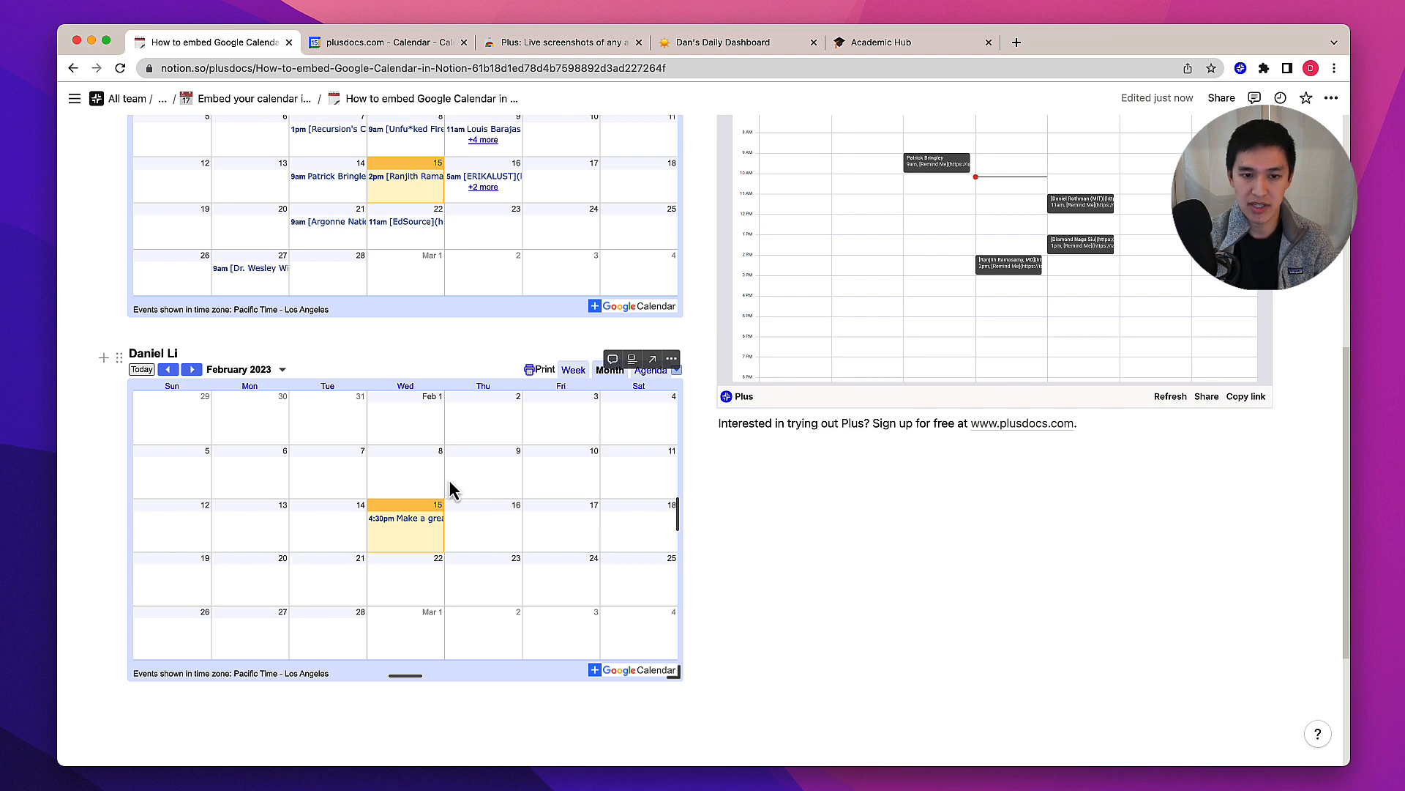
click(574, 371)
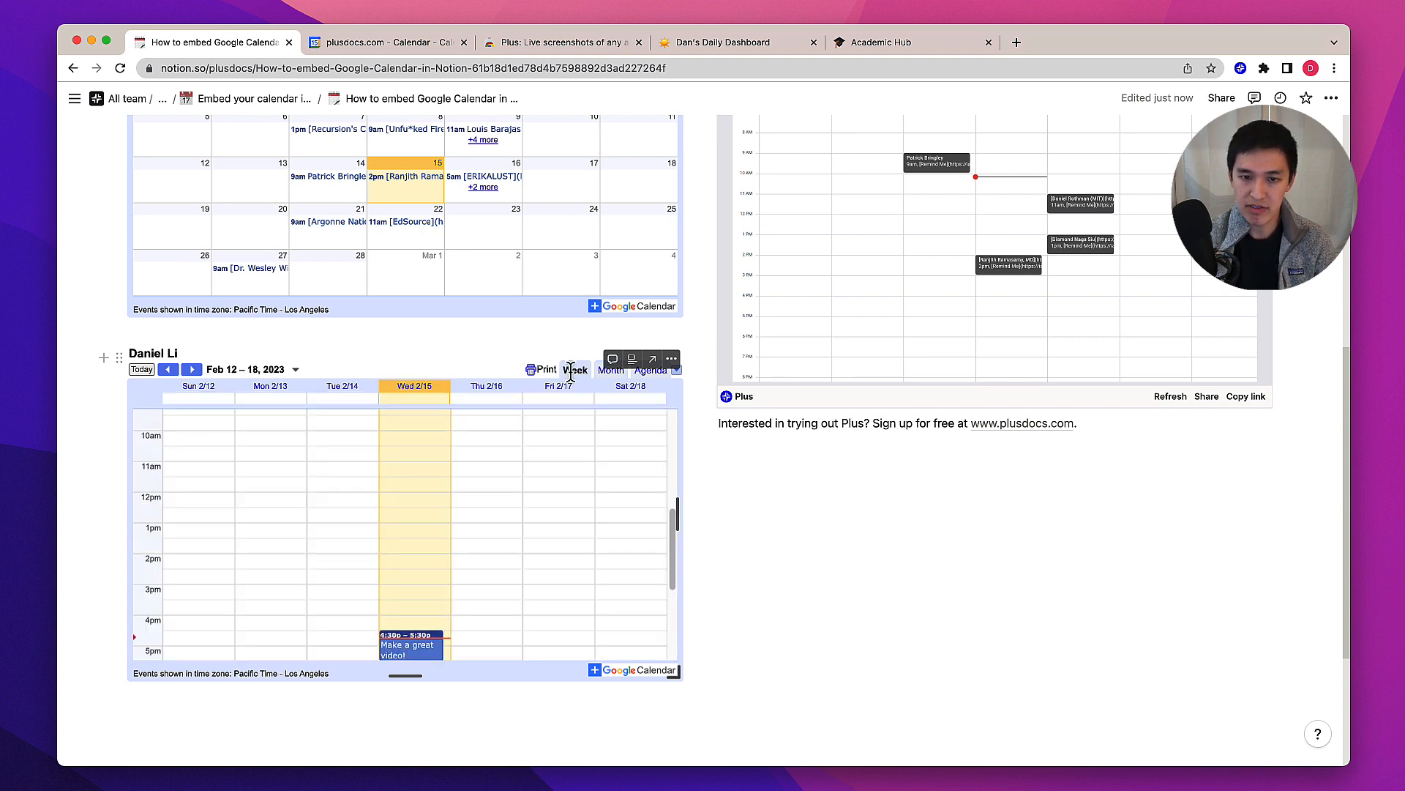
click(650, 372)
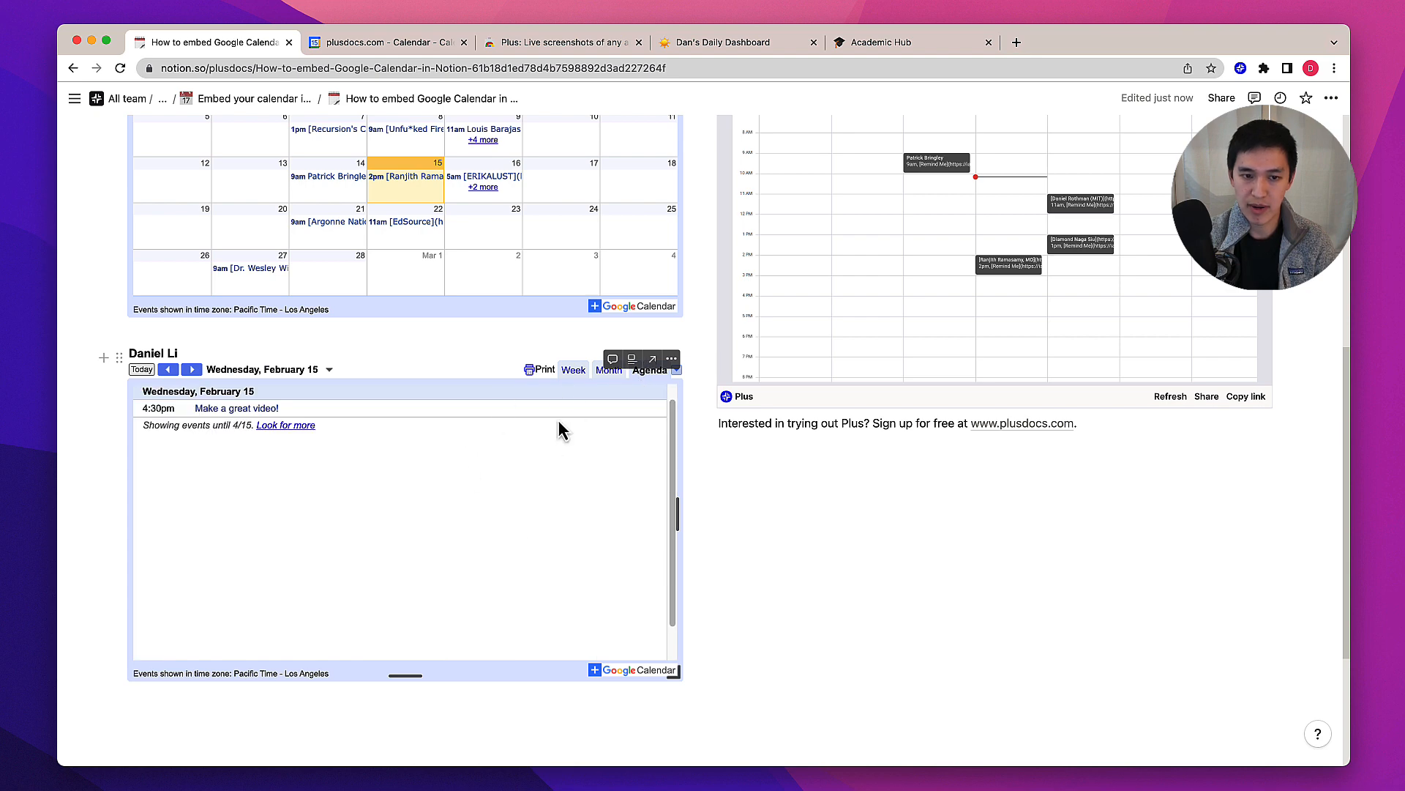
click(602, 372)
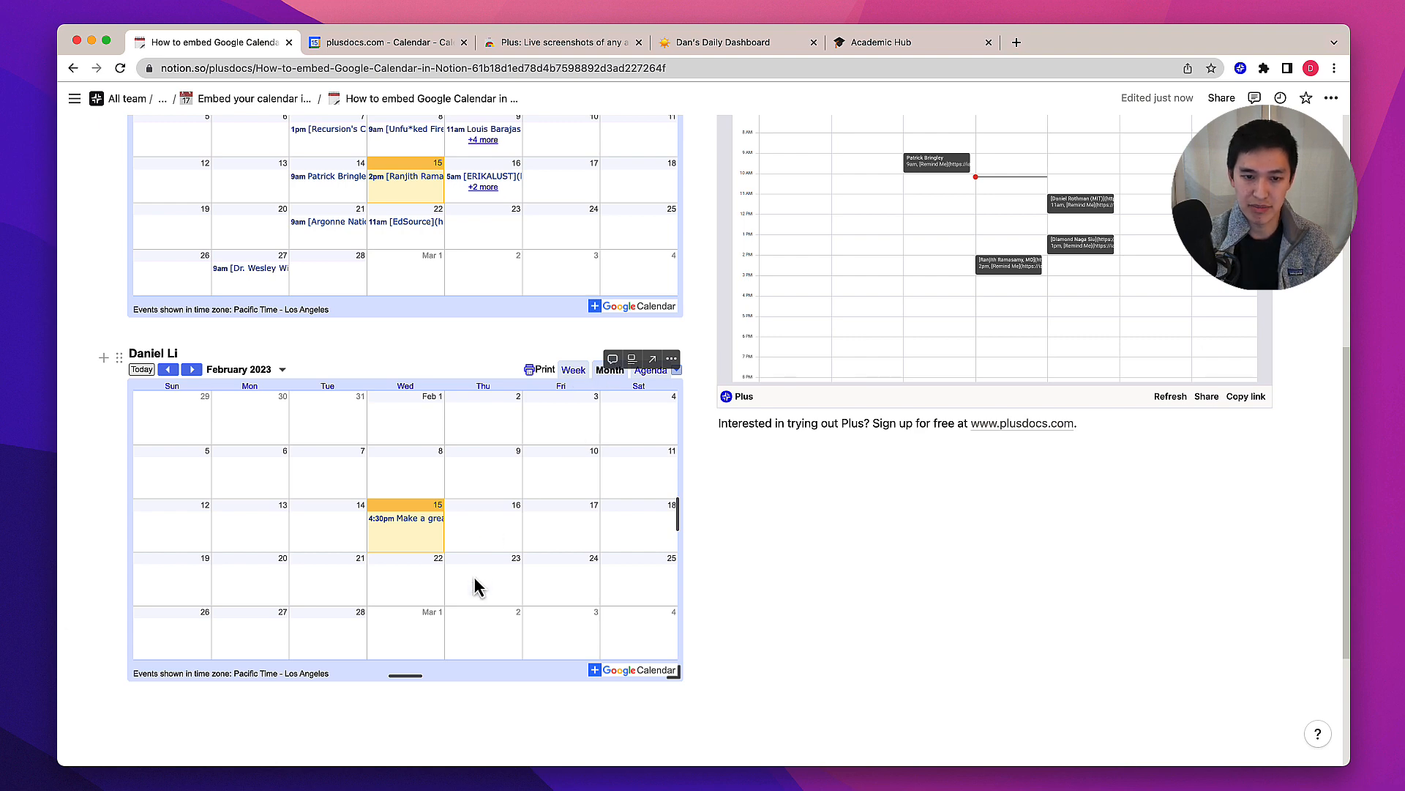
click(575, 370)
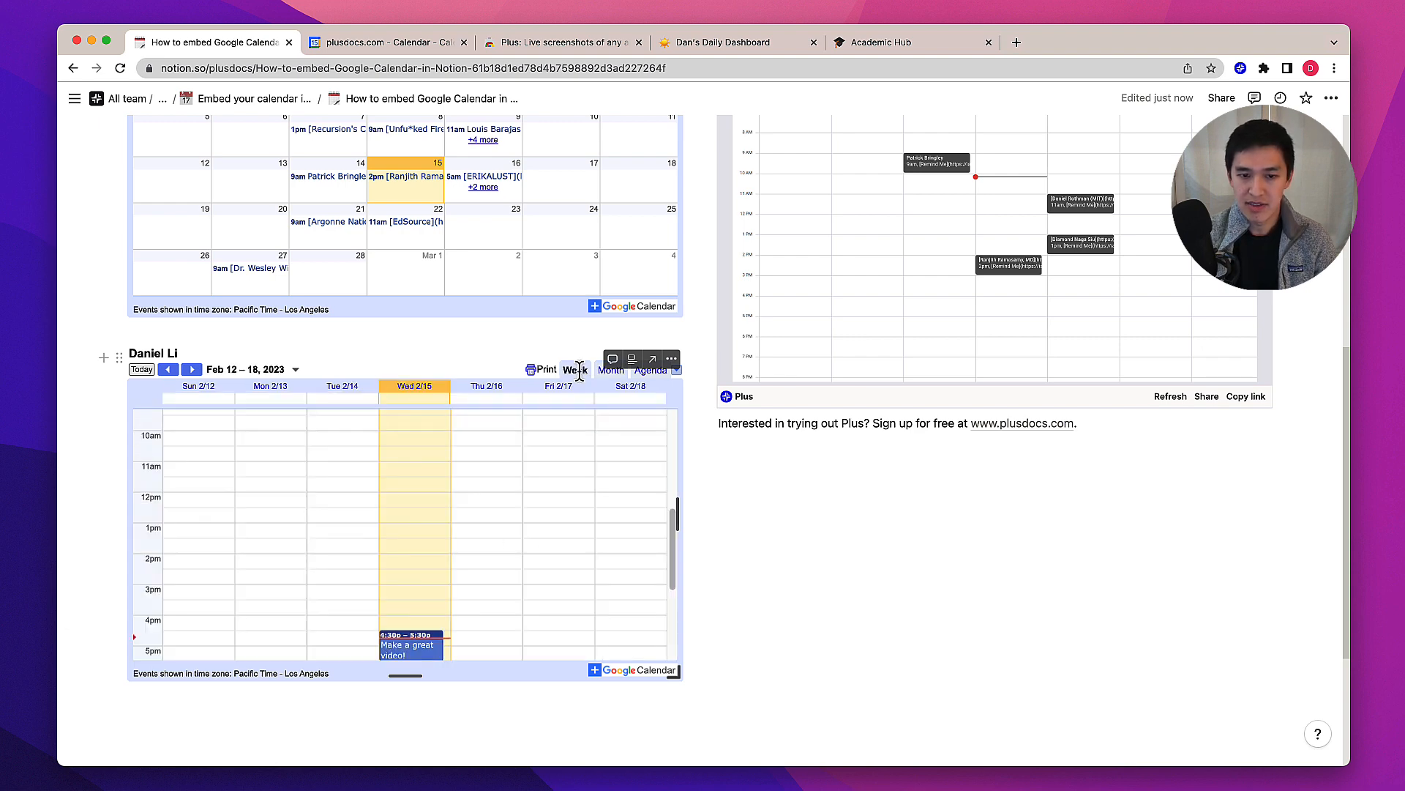
Scroll through the embedded calendar's week view
scroll(560, 447, down, 2)
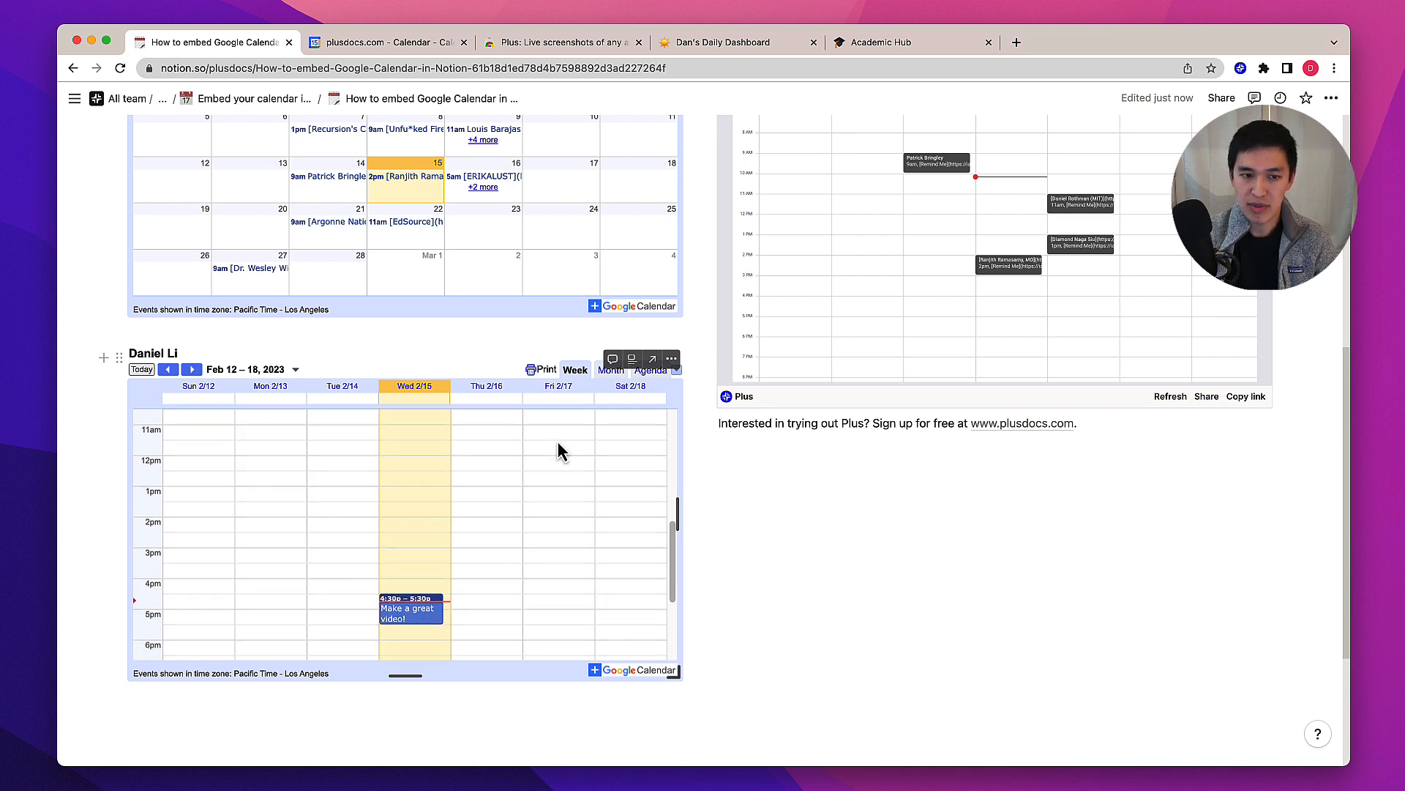
scroll(560, 448, down, 1)
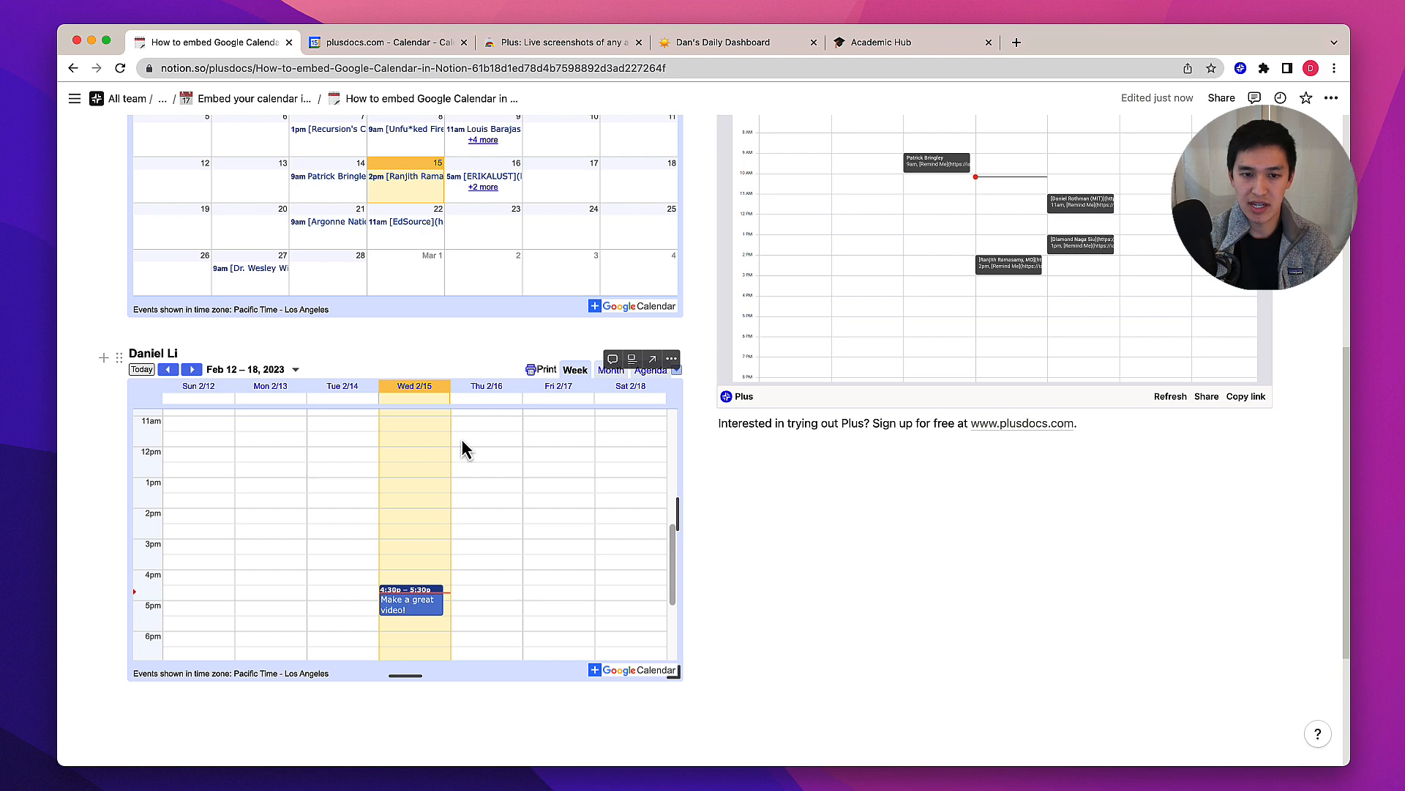
click(122, 360)
click(149, 251)
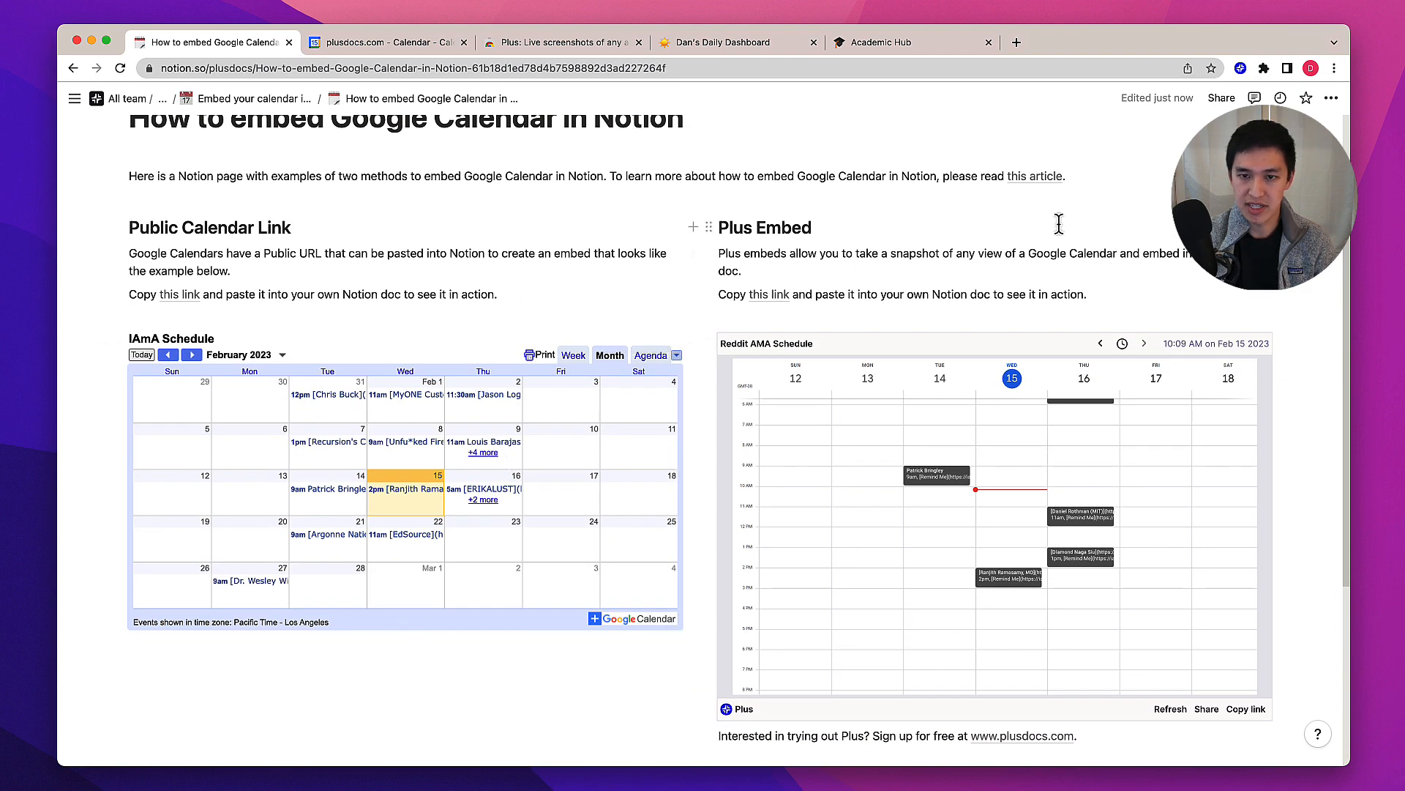
Return to the calendar's week view and capture the whole calendar area as a Plus snapshot
click(579, 45)
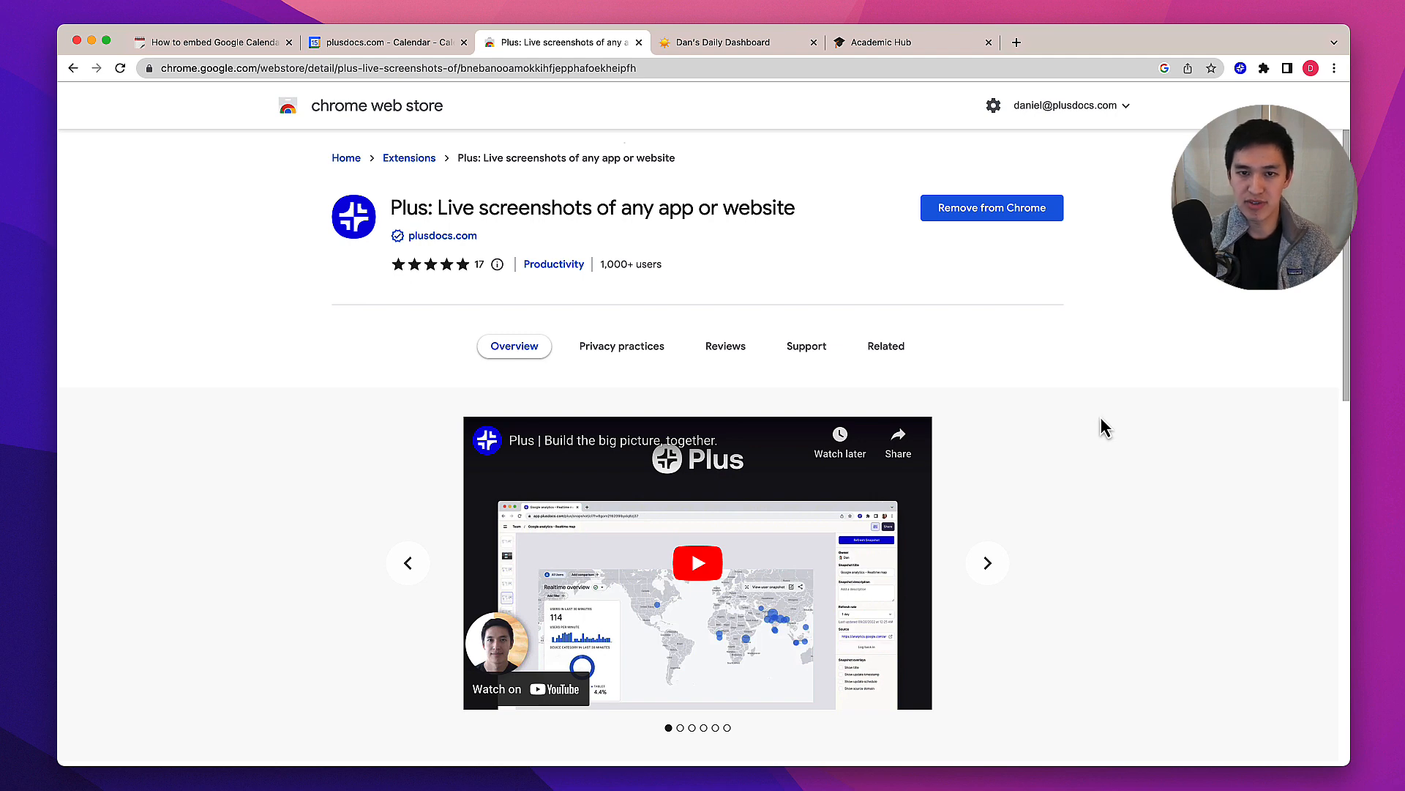
click(398, 47)
click(82, 105)
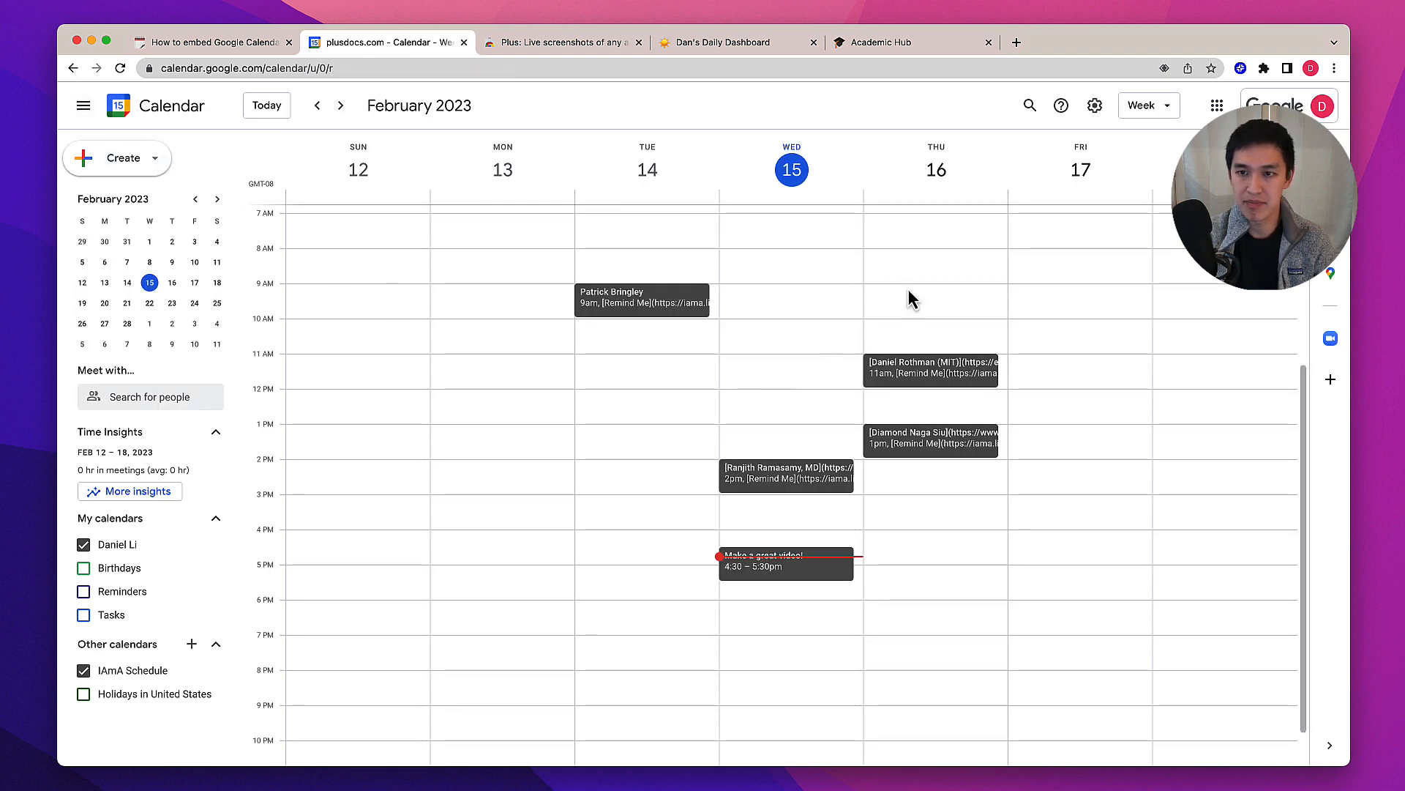
click(1240, 70)
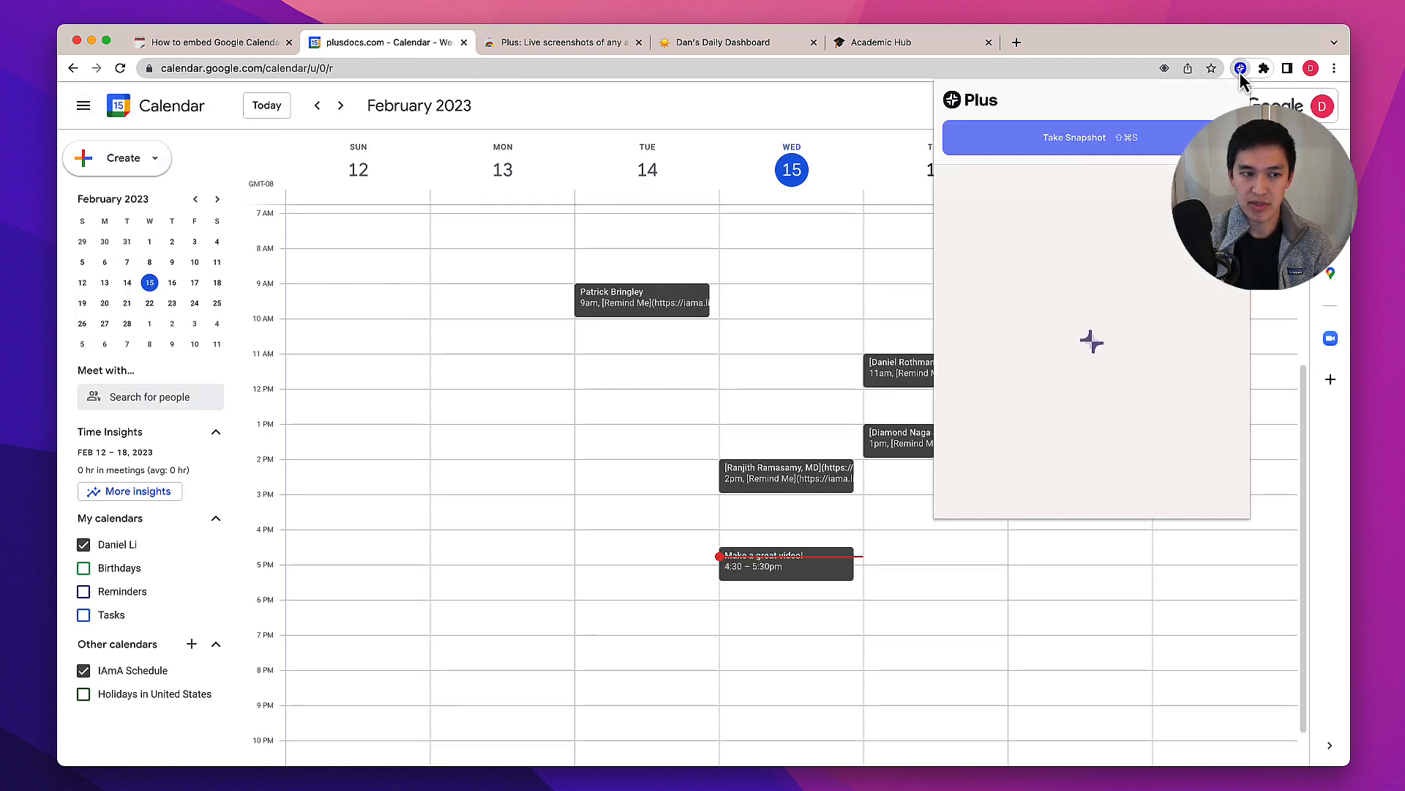
click(1151, 143)
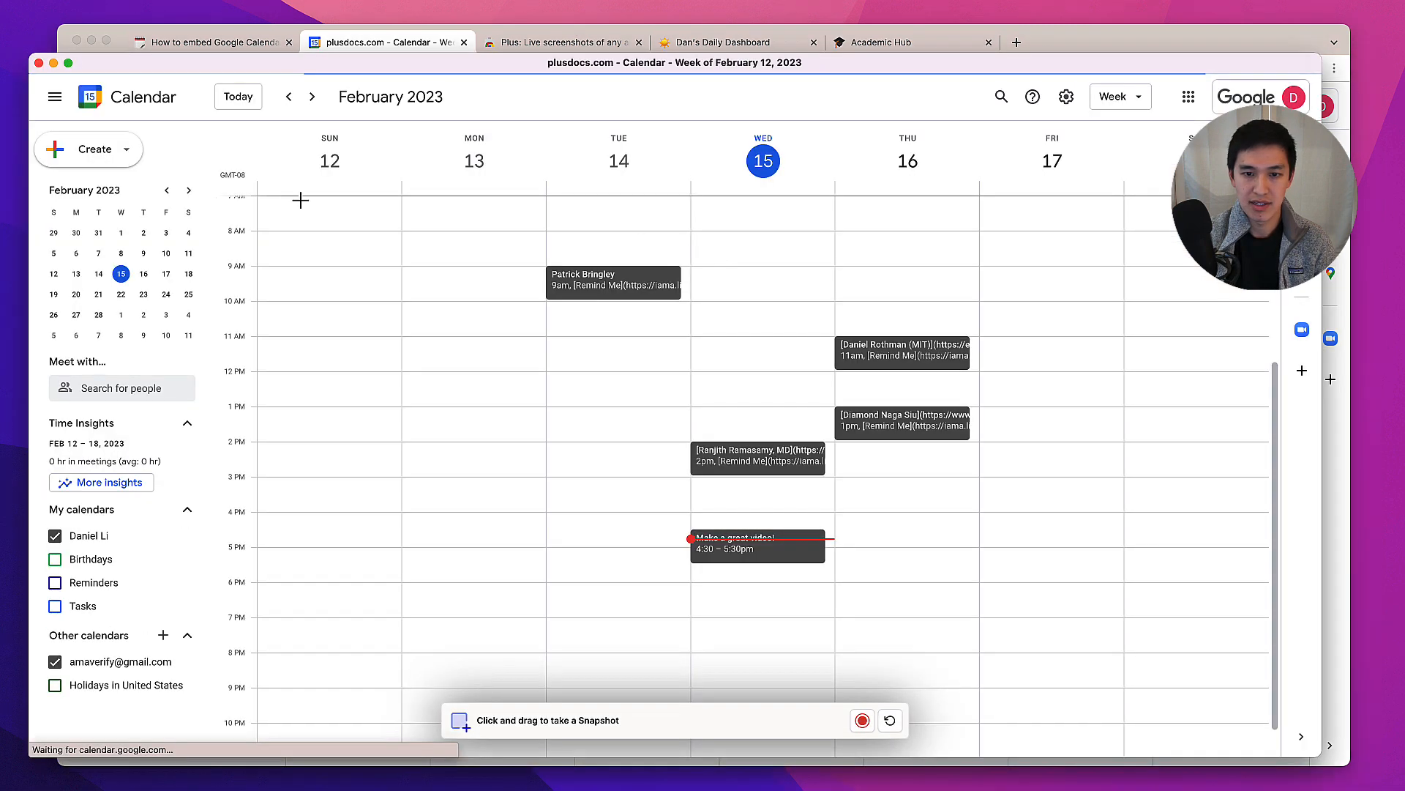
drag(209, 129, 1265, 691)
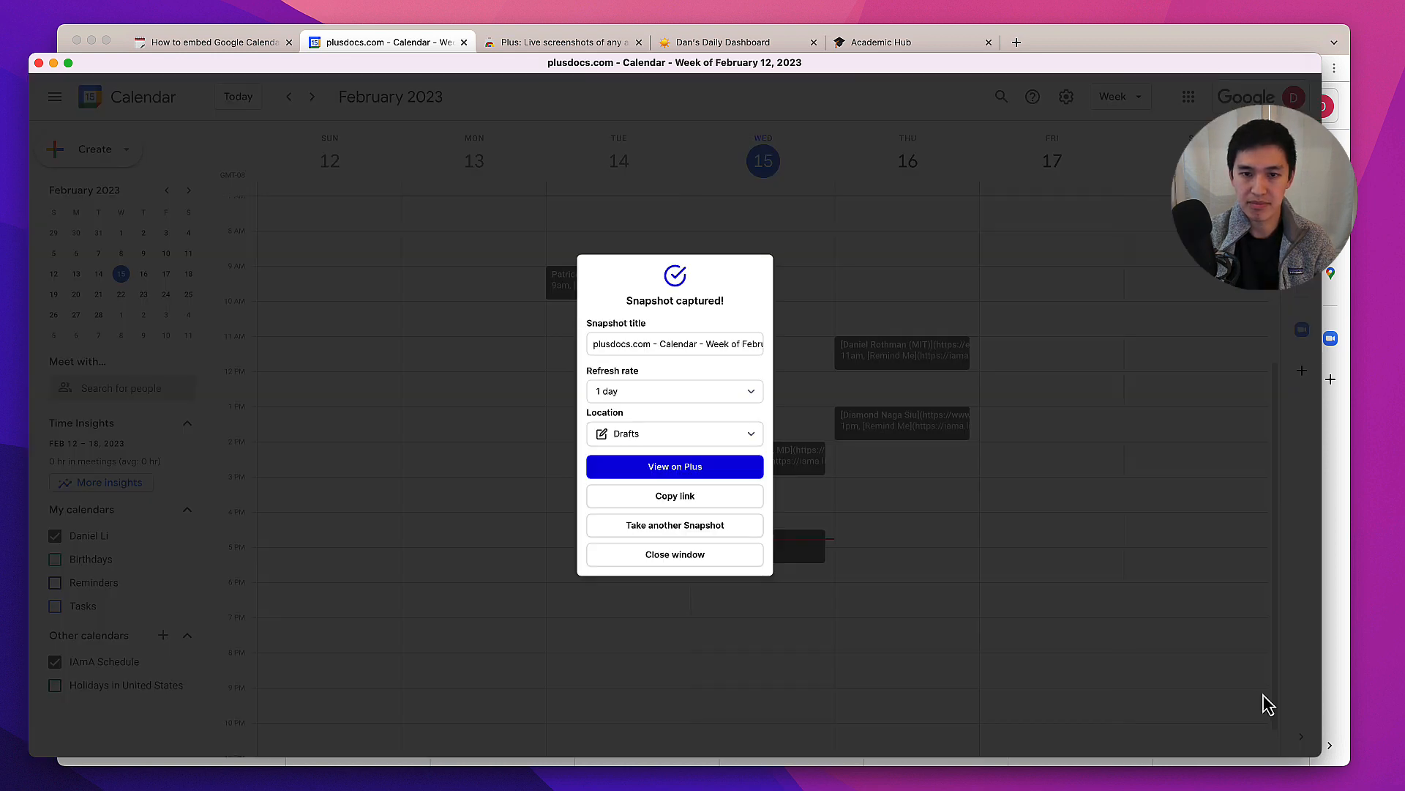
Rename the snapshot title to Google Calendar Weekly View
triple_click(622, 343)
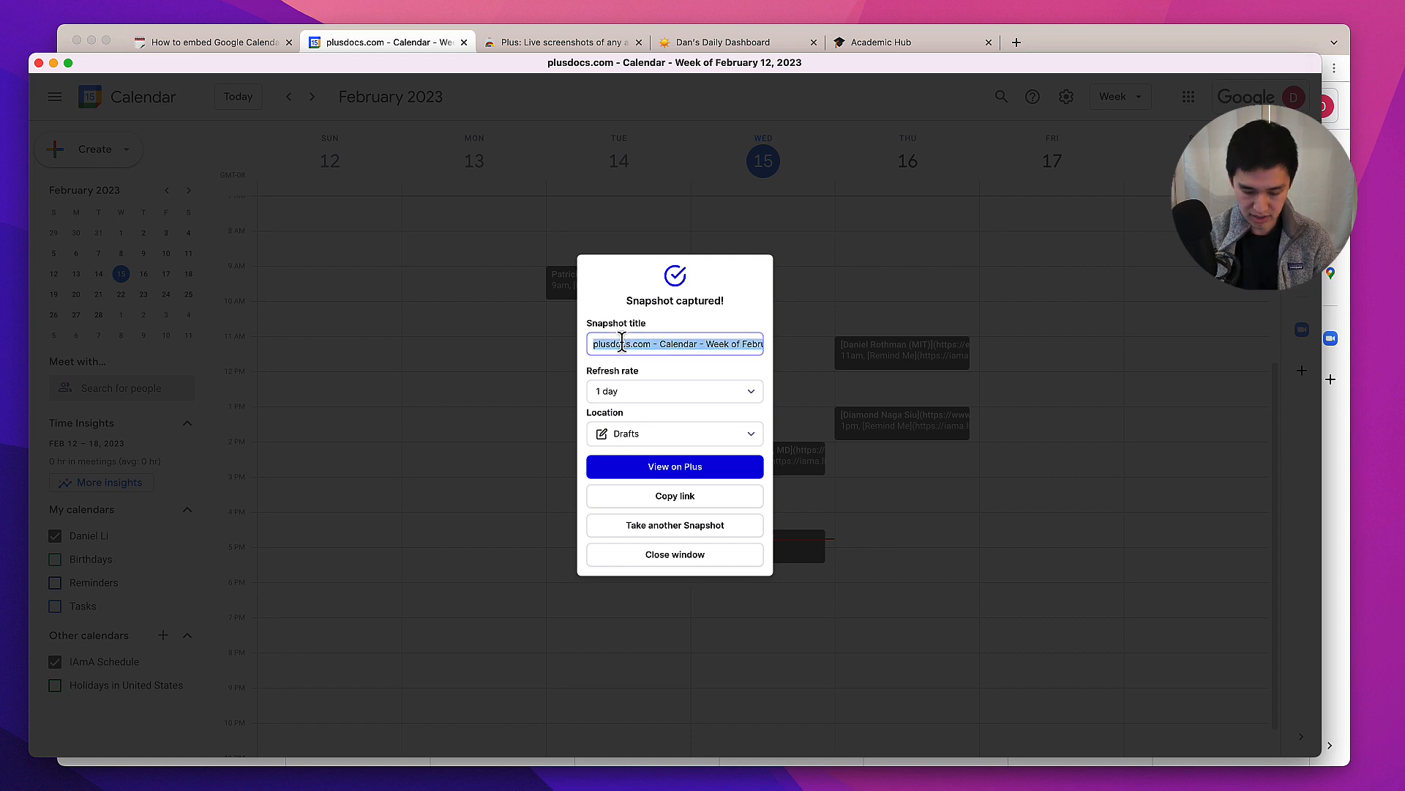
text(Plus)
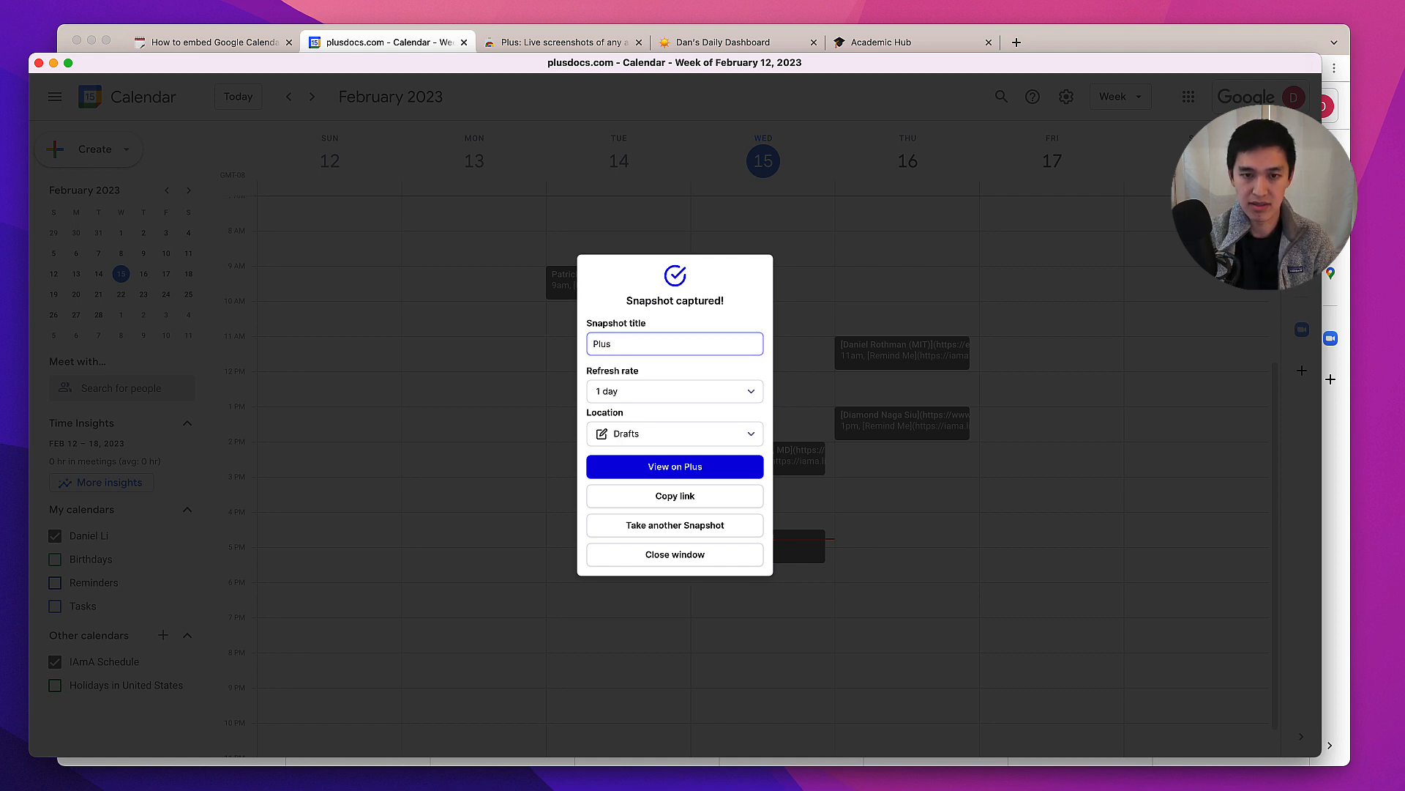
key(BackSpace)
key(BackSpace)
key(BackSpace)
key(BackSpace)
text(Google Cale)
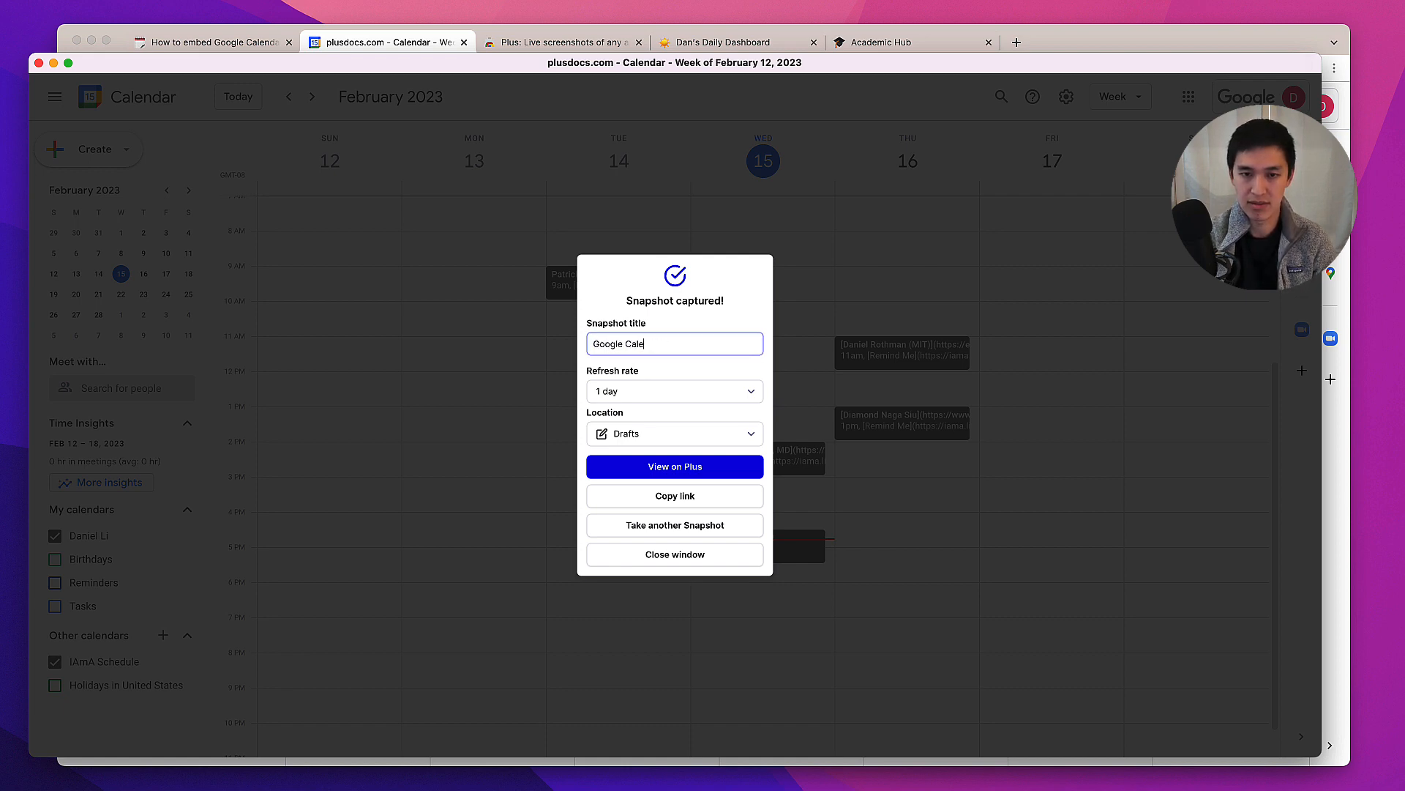
text(ndar Weekly V)
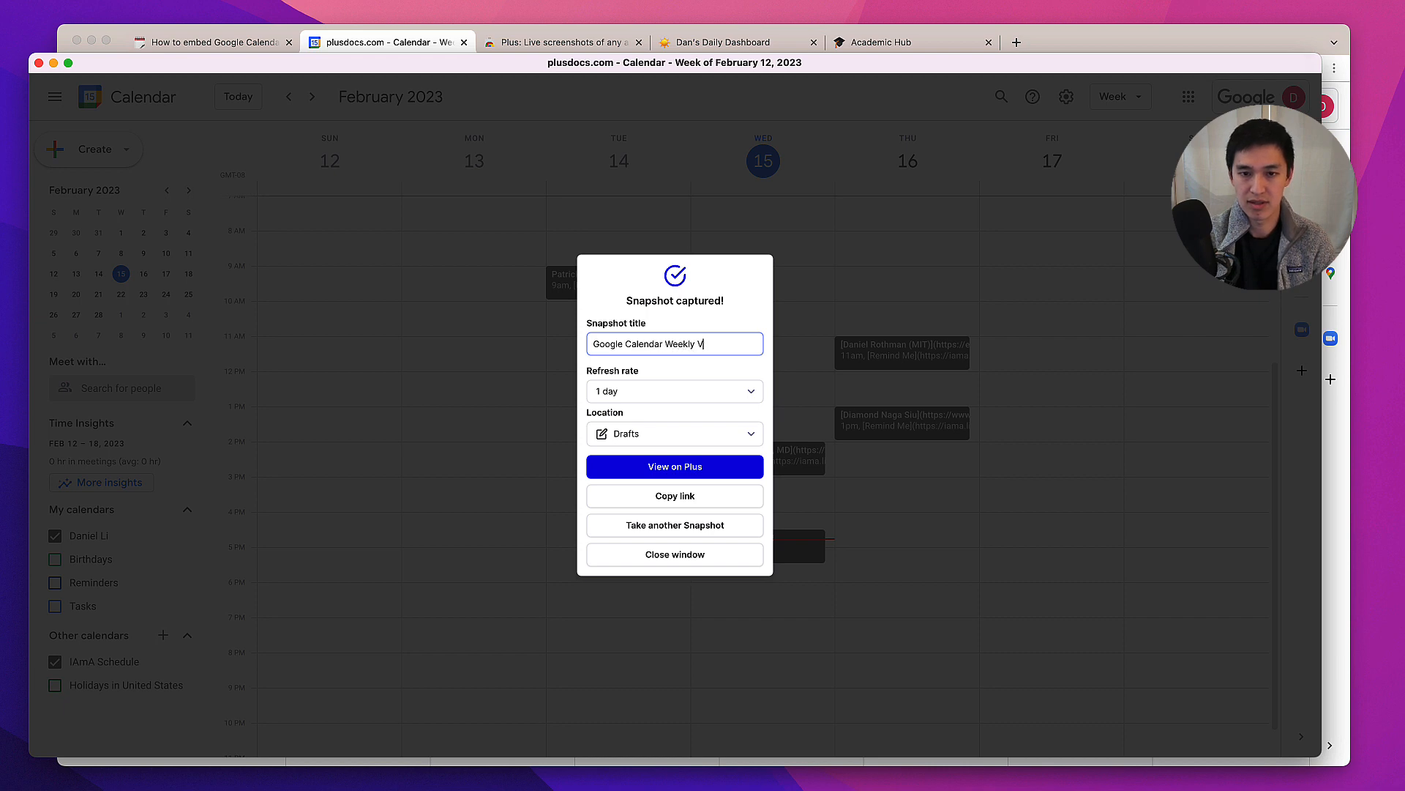
text(iew)
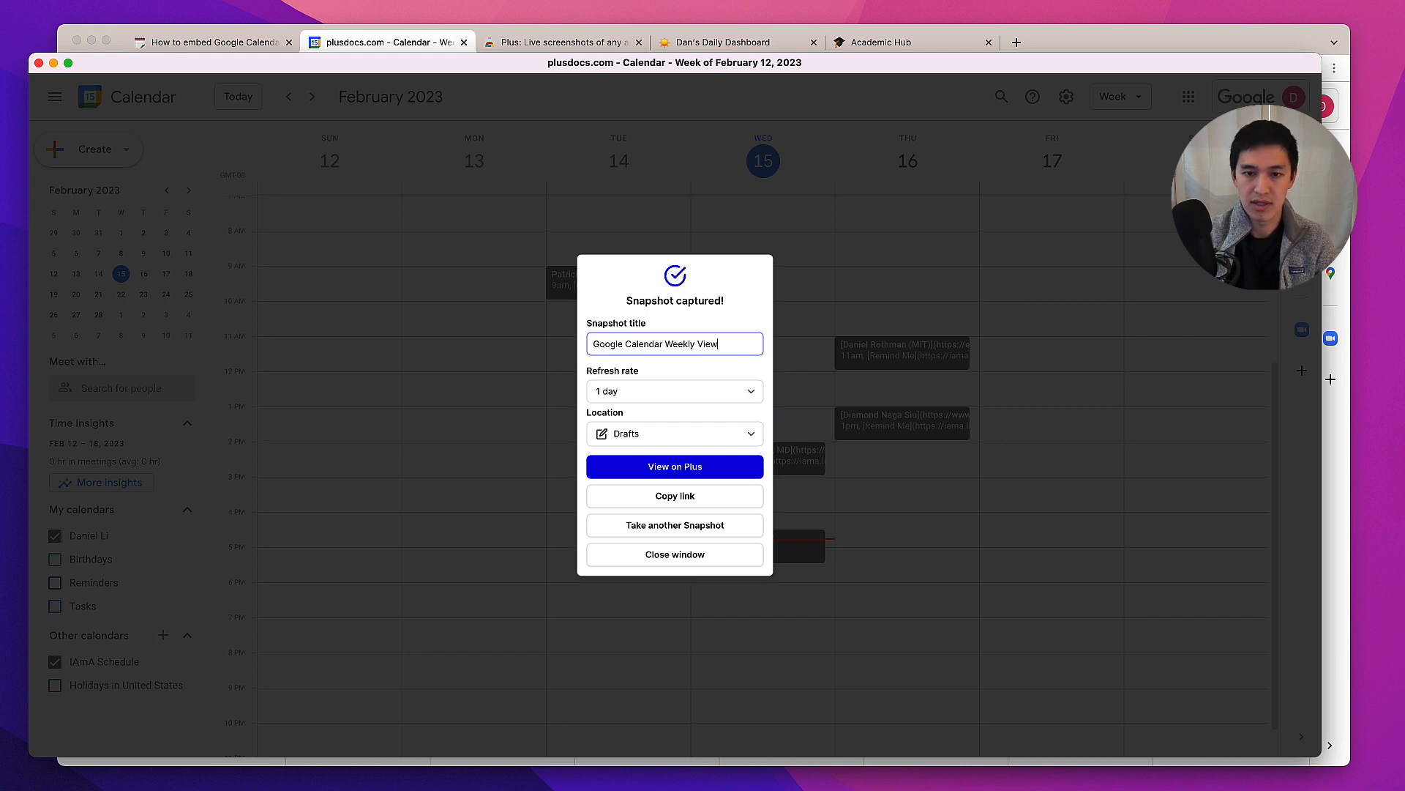
Copy the snapshot link, close the snapshot window and return to the Notion page
click(694, 508)
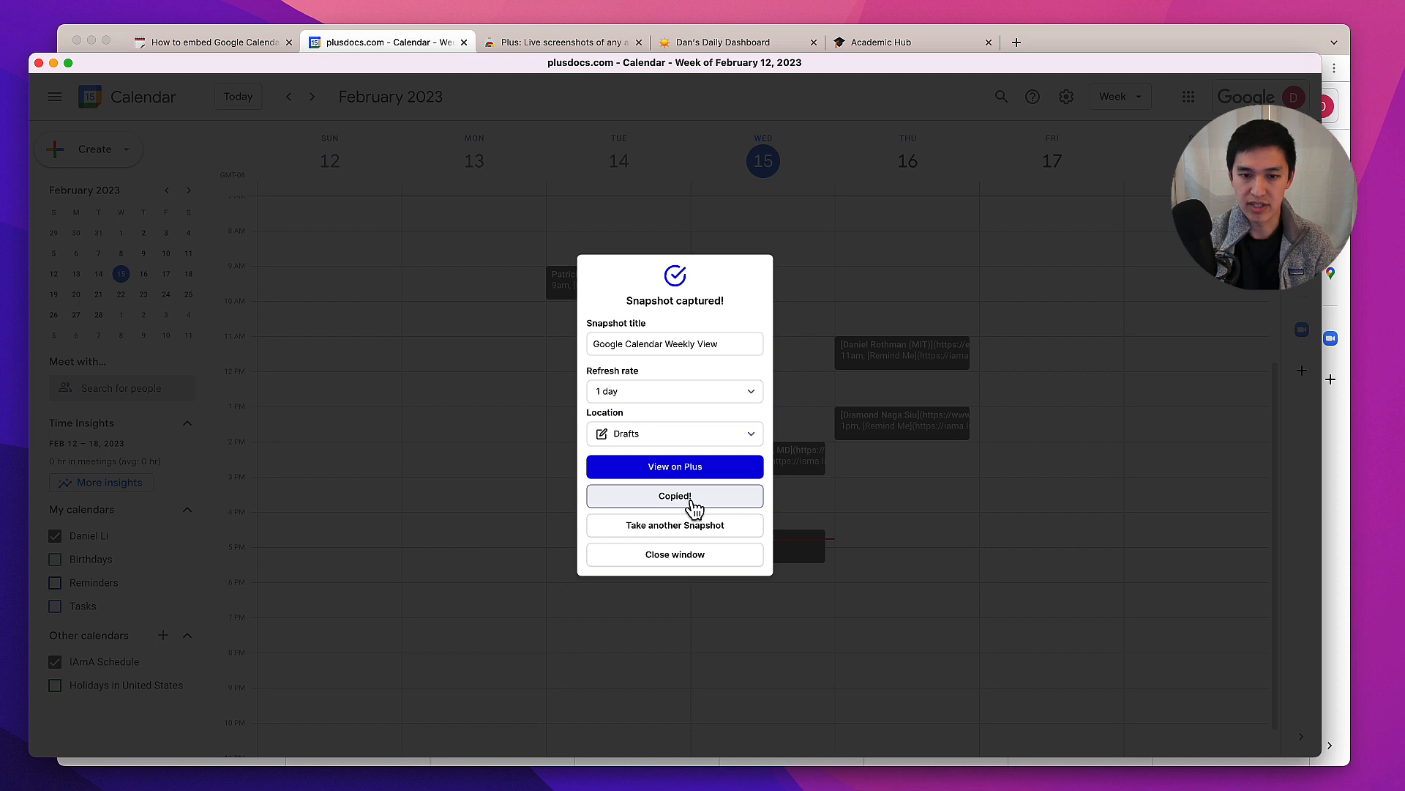
click(673, 560)
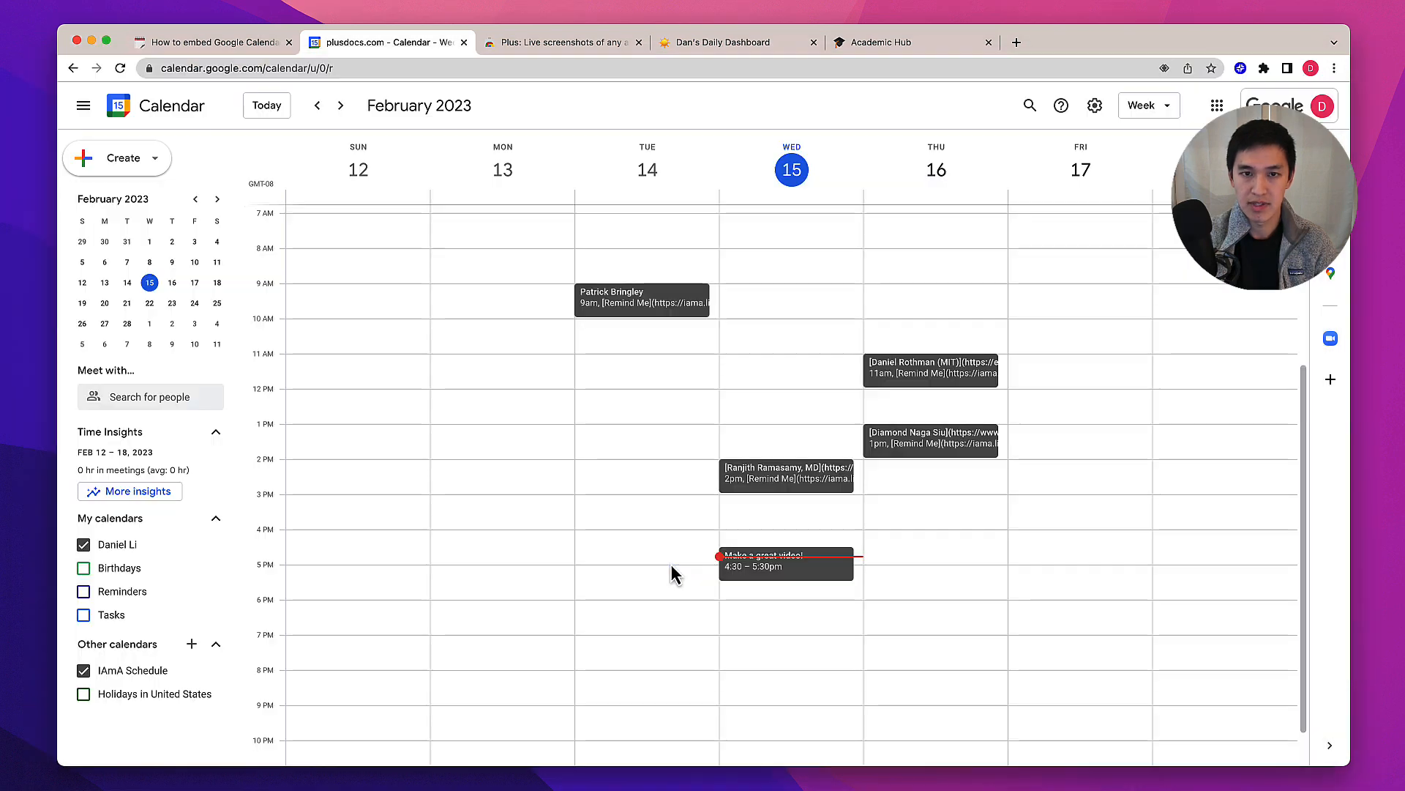
click(233, 45)
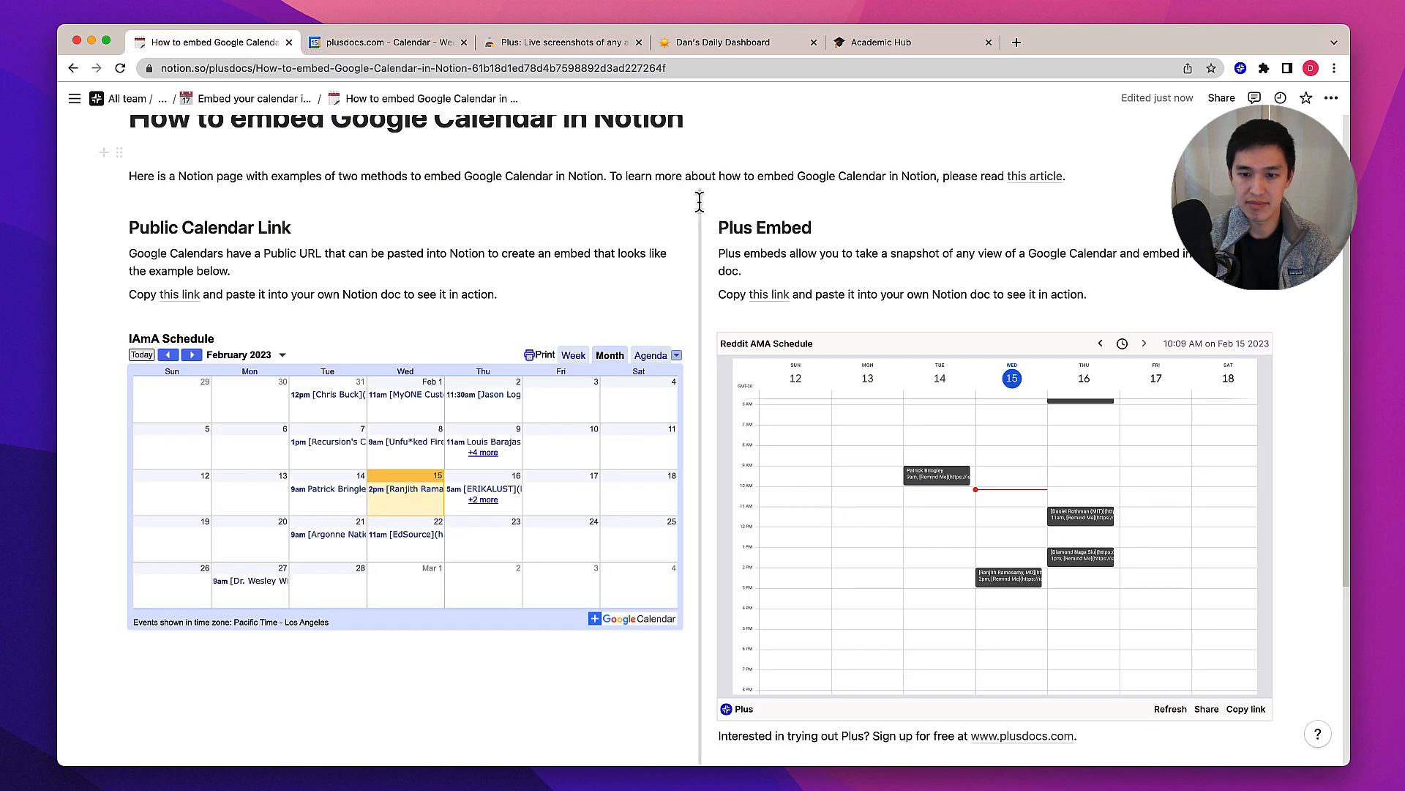
Add a new block below the Plus embed and embed the copied snapshot link with the Embed block
scroll(995, 258, down, 5)
click(885, 557)
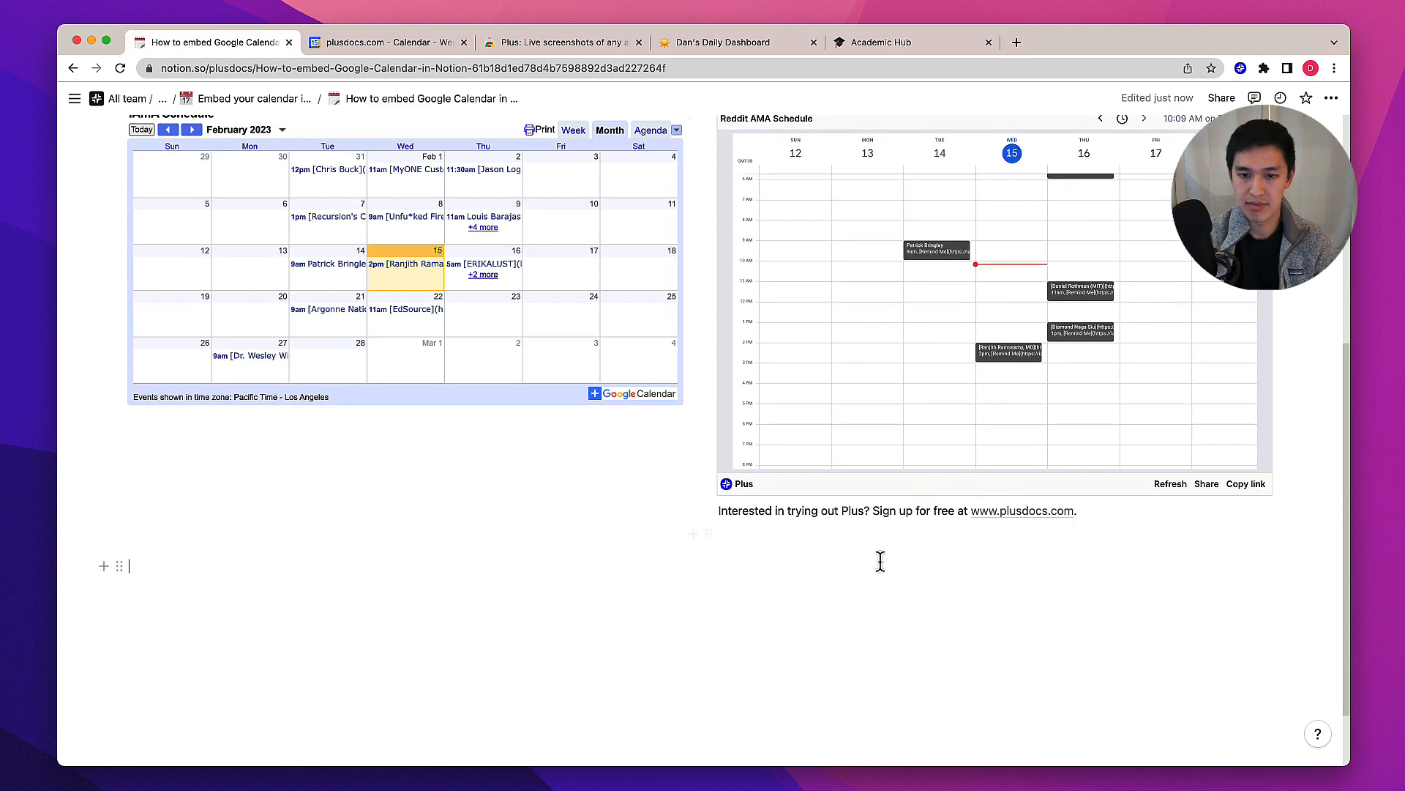
click(1105, 513)
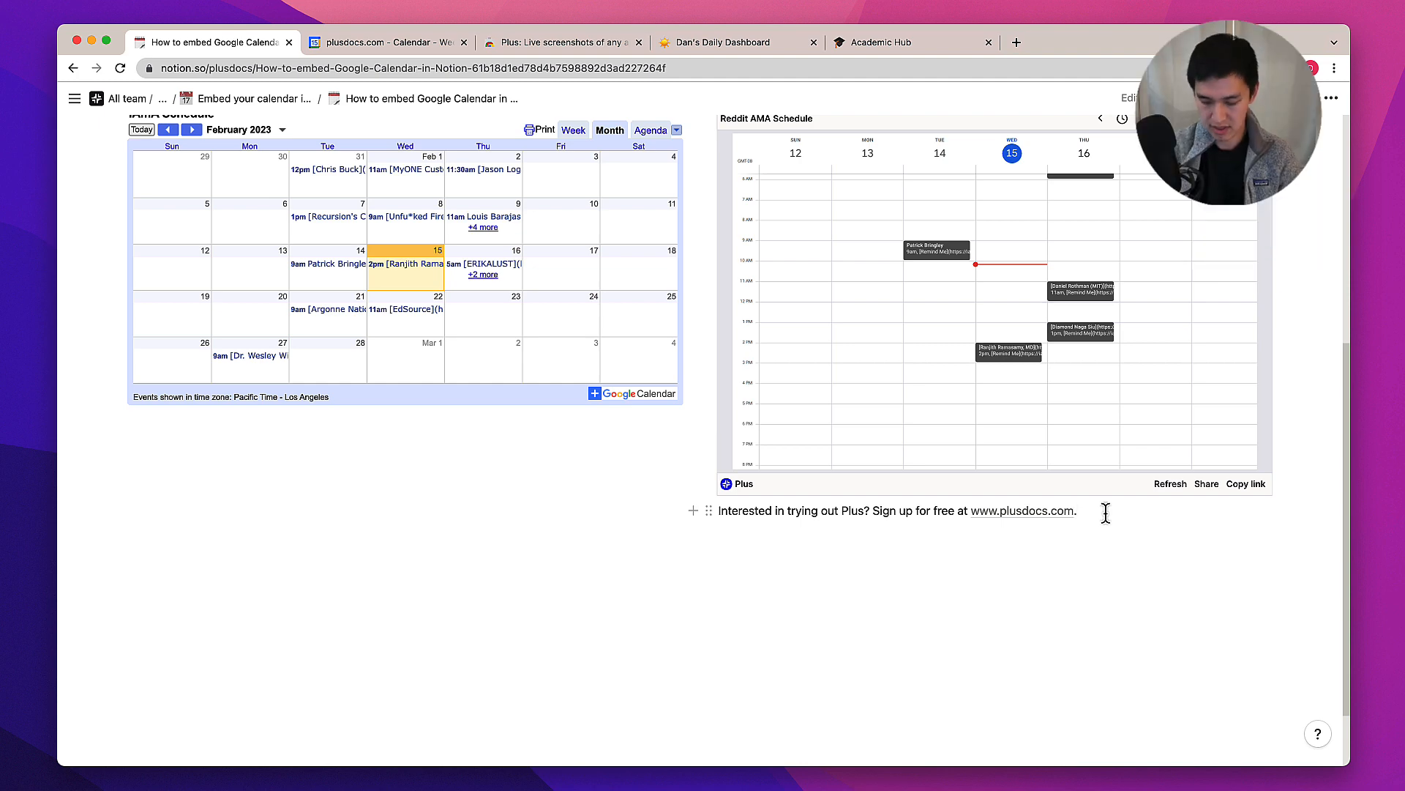
key(Return)
key(Return)
key(Return)
text(/embed)
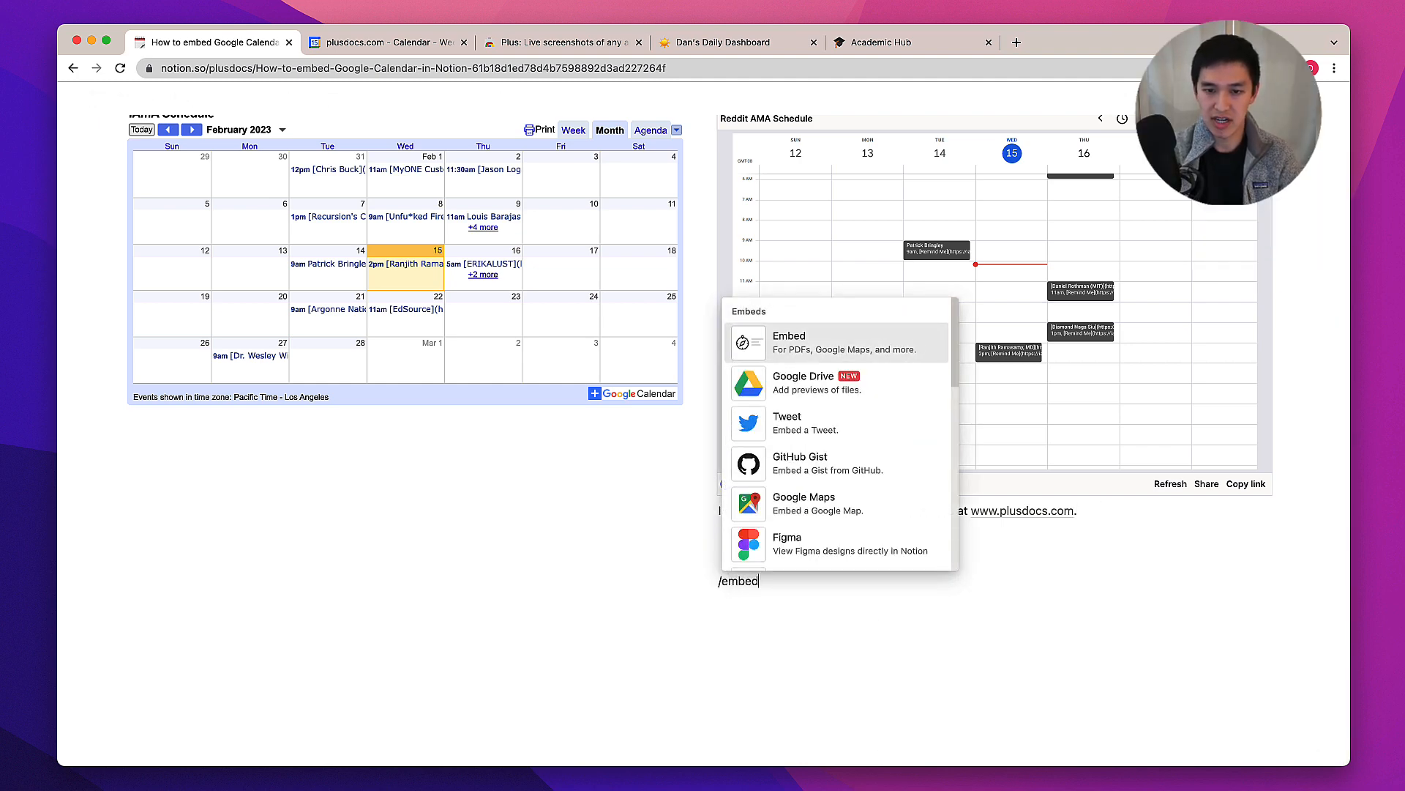
key(Return)
key(super+v)
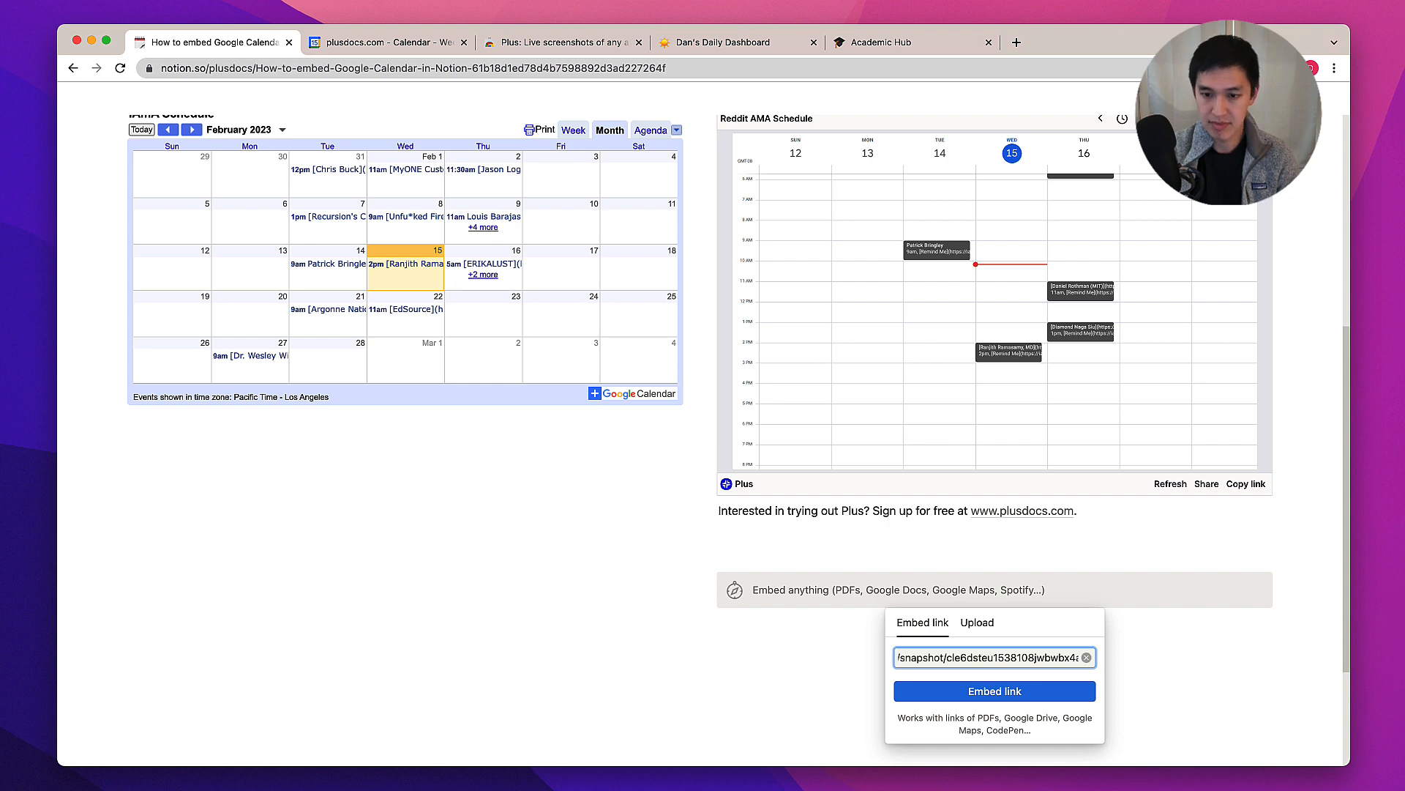
click(982, 691)
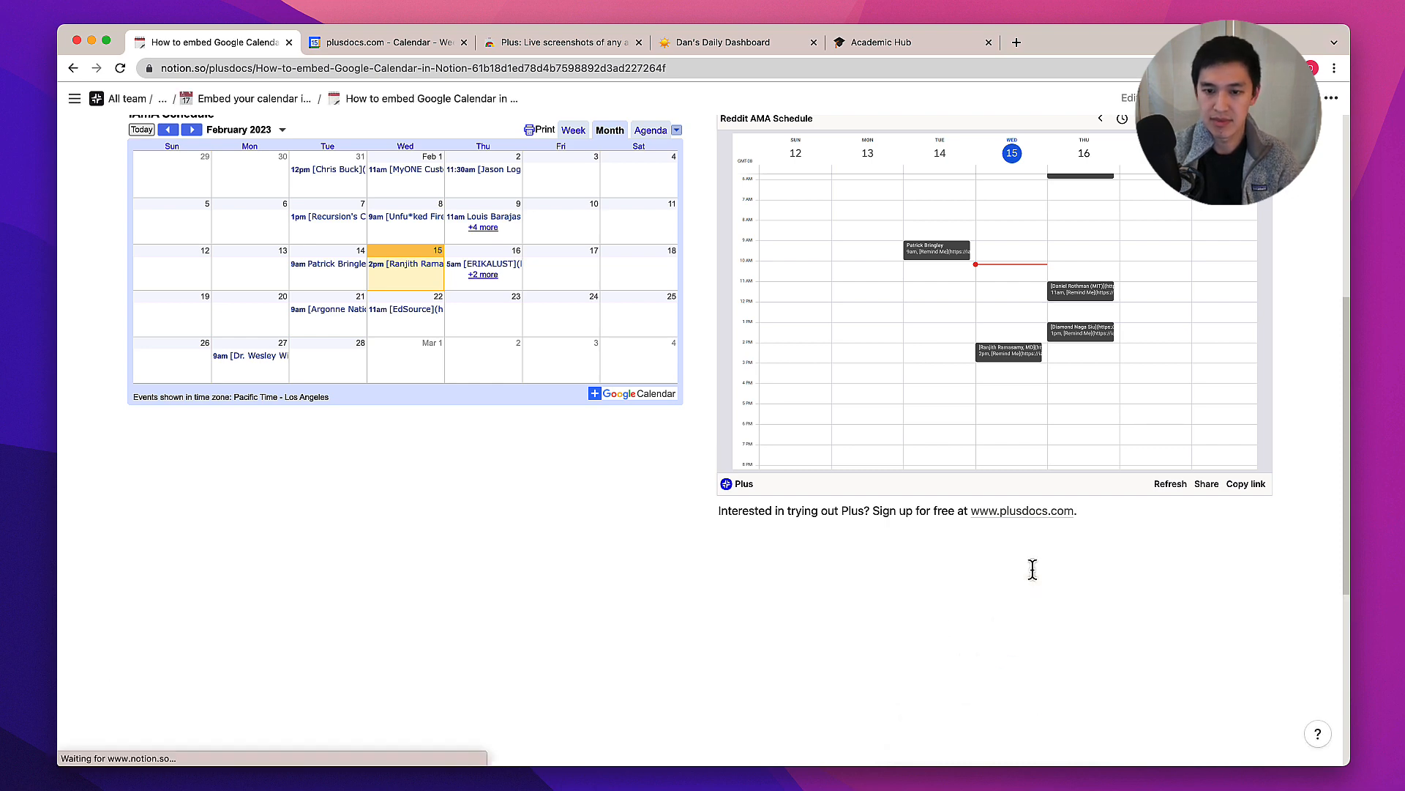
Enlarge the new snapshot embed to about the width of the Plus embed above it
scroll(1020, 542, down, 5)
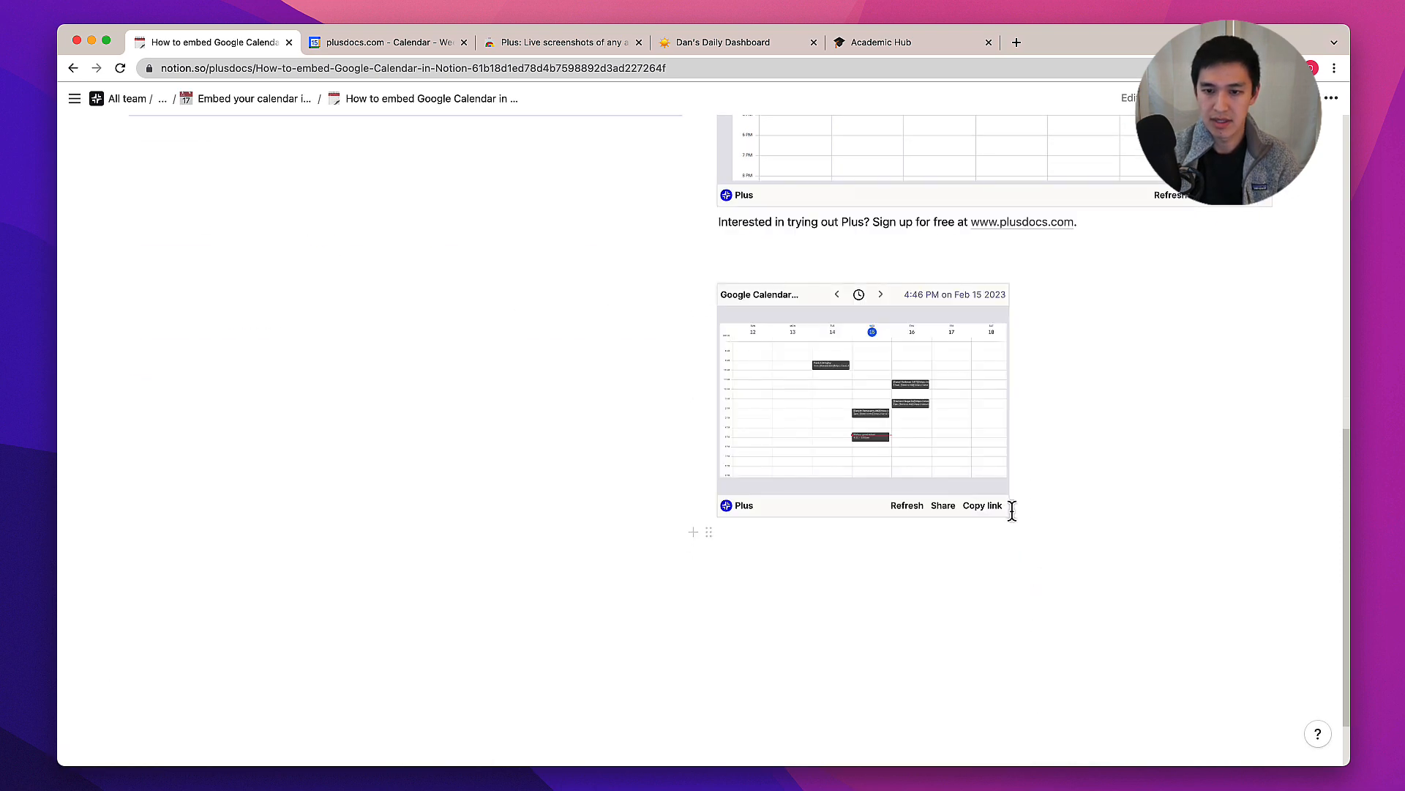
drag(1008, 514, 1260, 622)
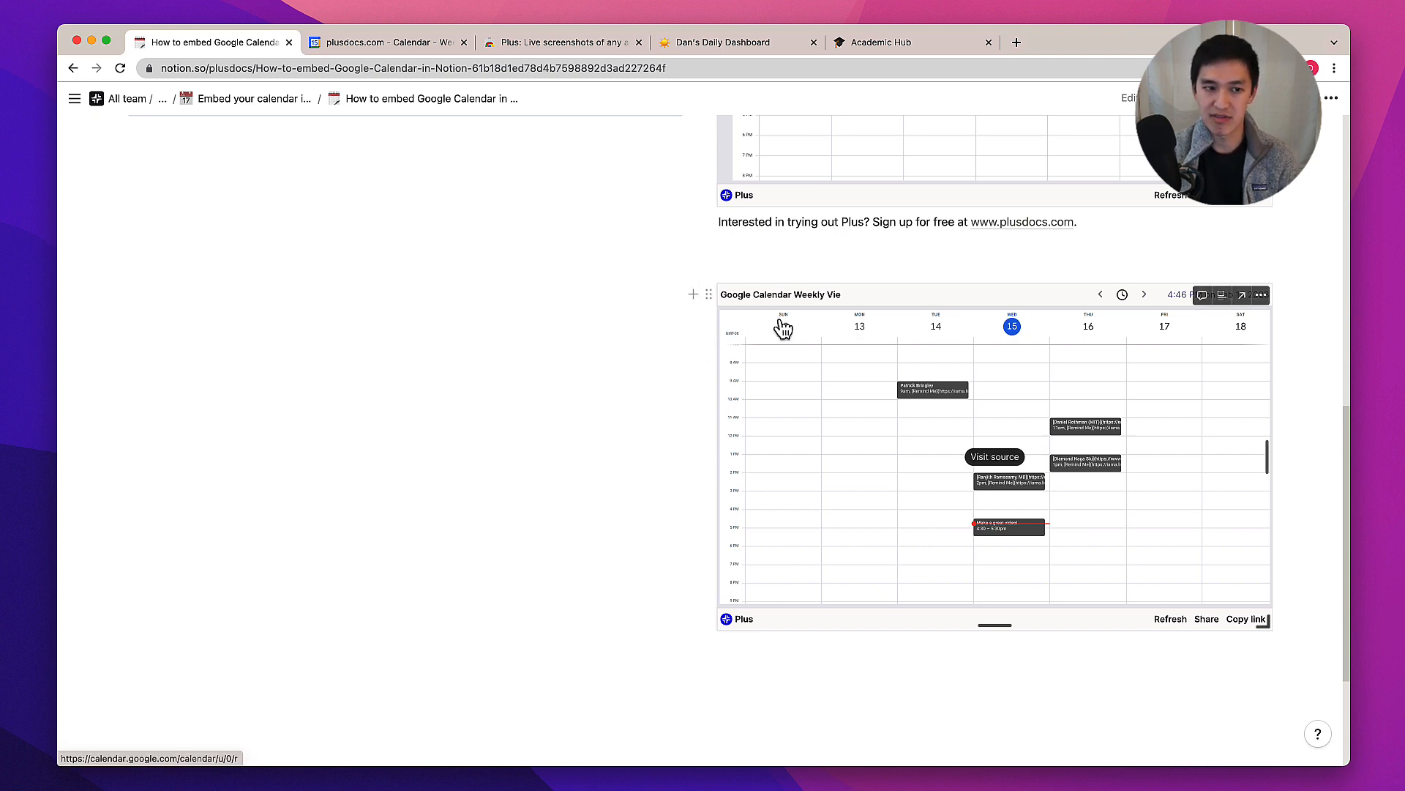
Delete the new snapshot embed block from the page
click(709, 295)
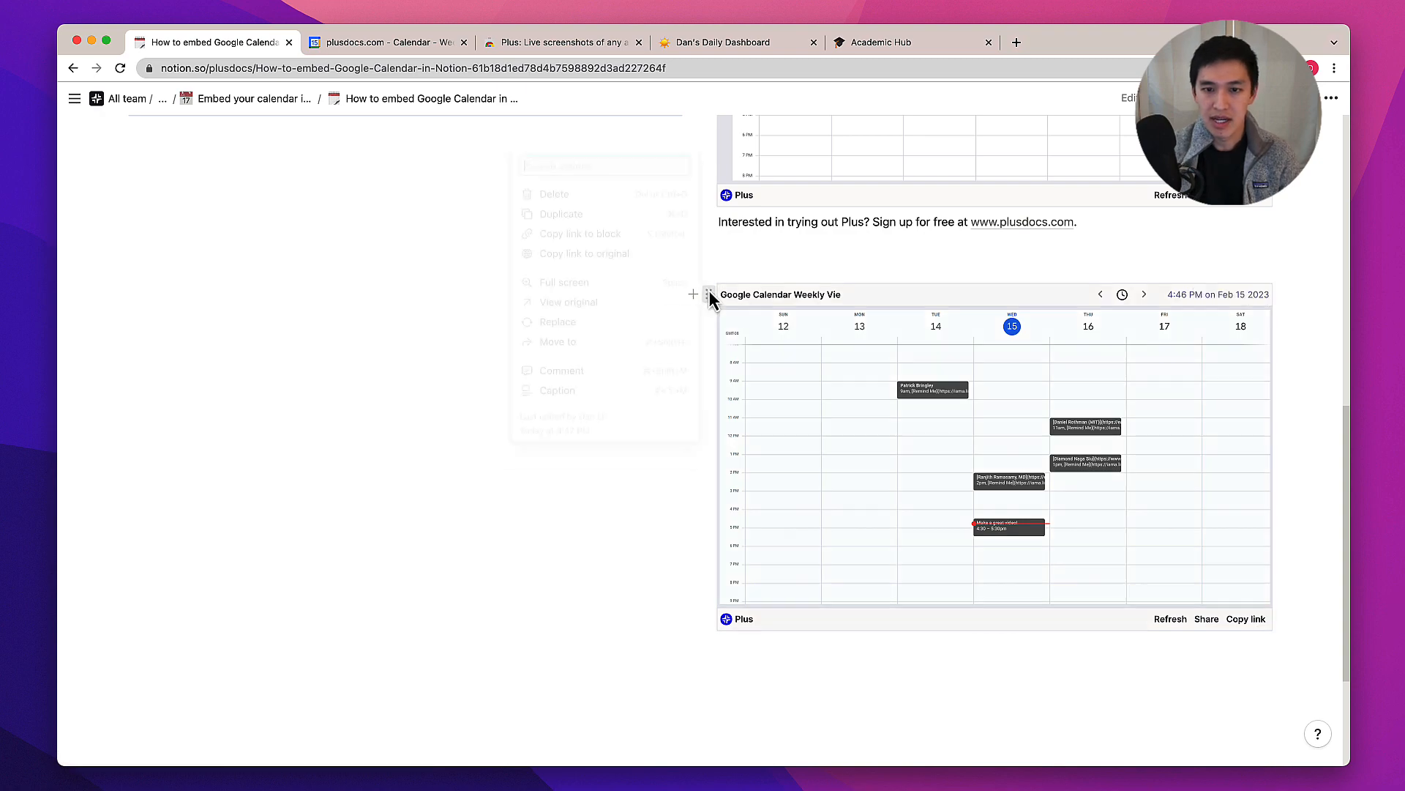
click(617, 195)
Switch to the Dan's Daily Dashboard tab and browse its embedded live snapshots
scroll(882, 462, up, 5)
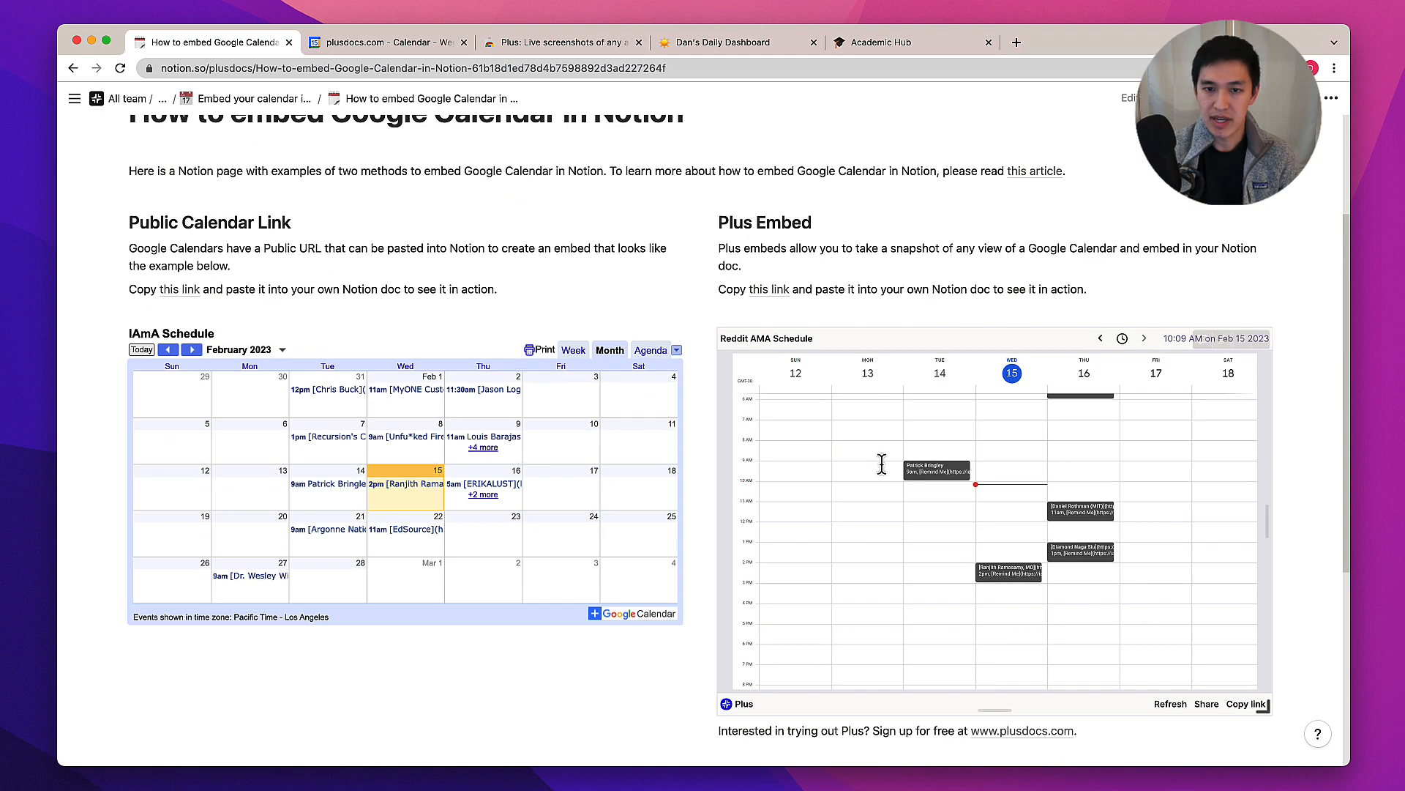
scroll(882, 463, up, 3)
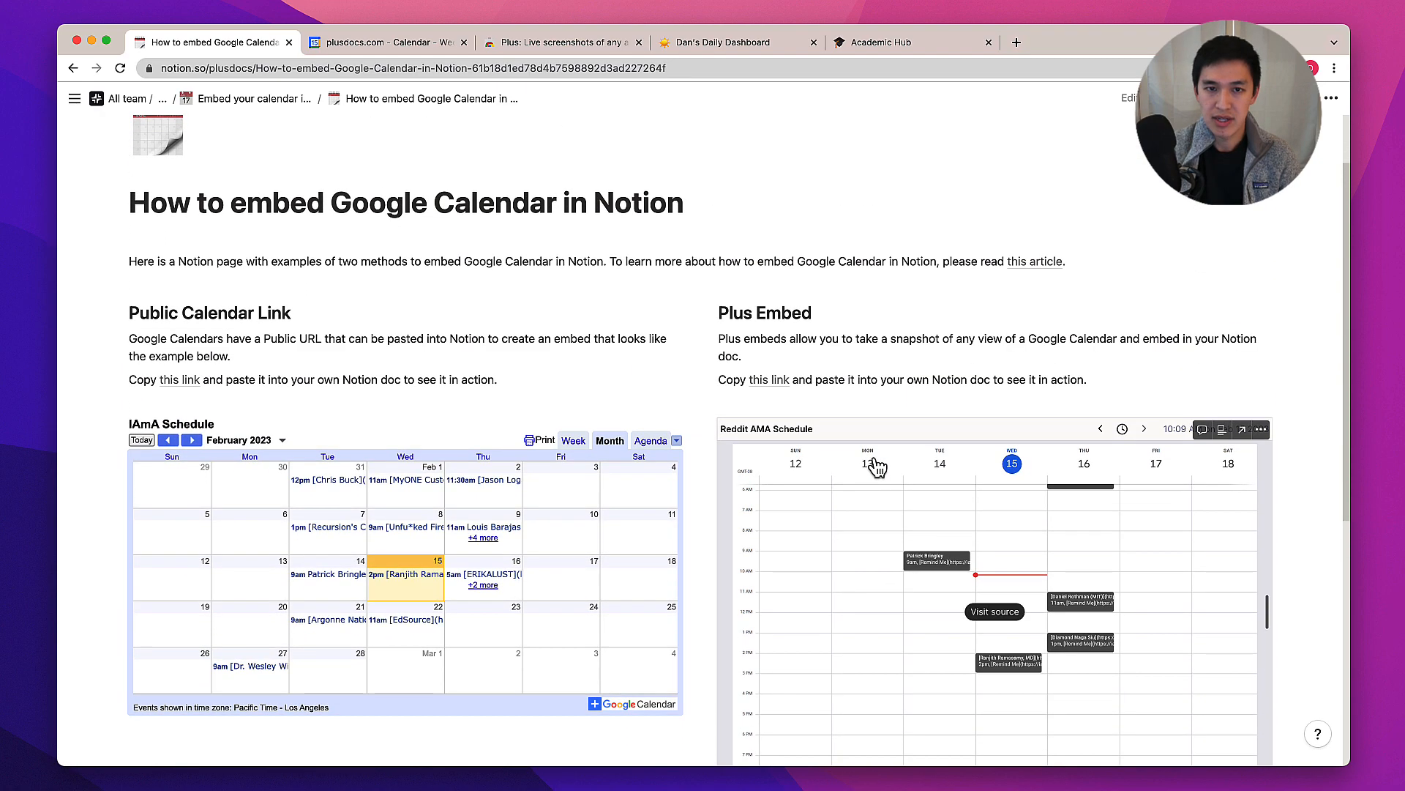
click(738, 45)
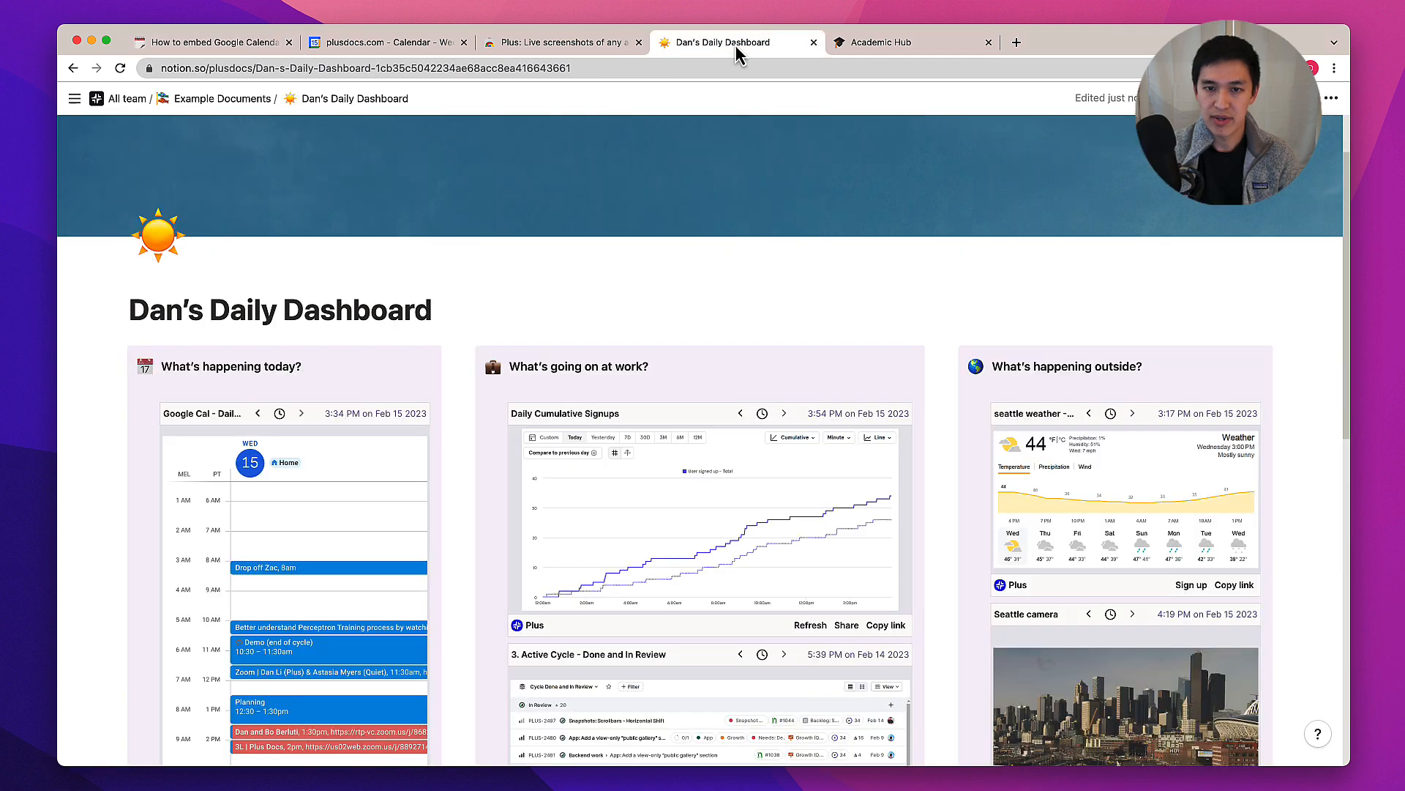
scroll(1173, 314, down, 1)
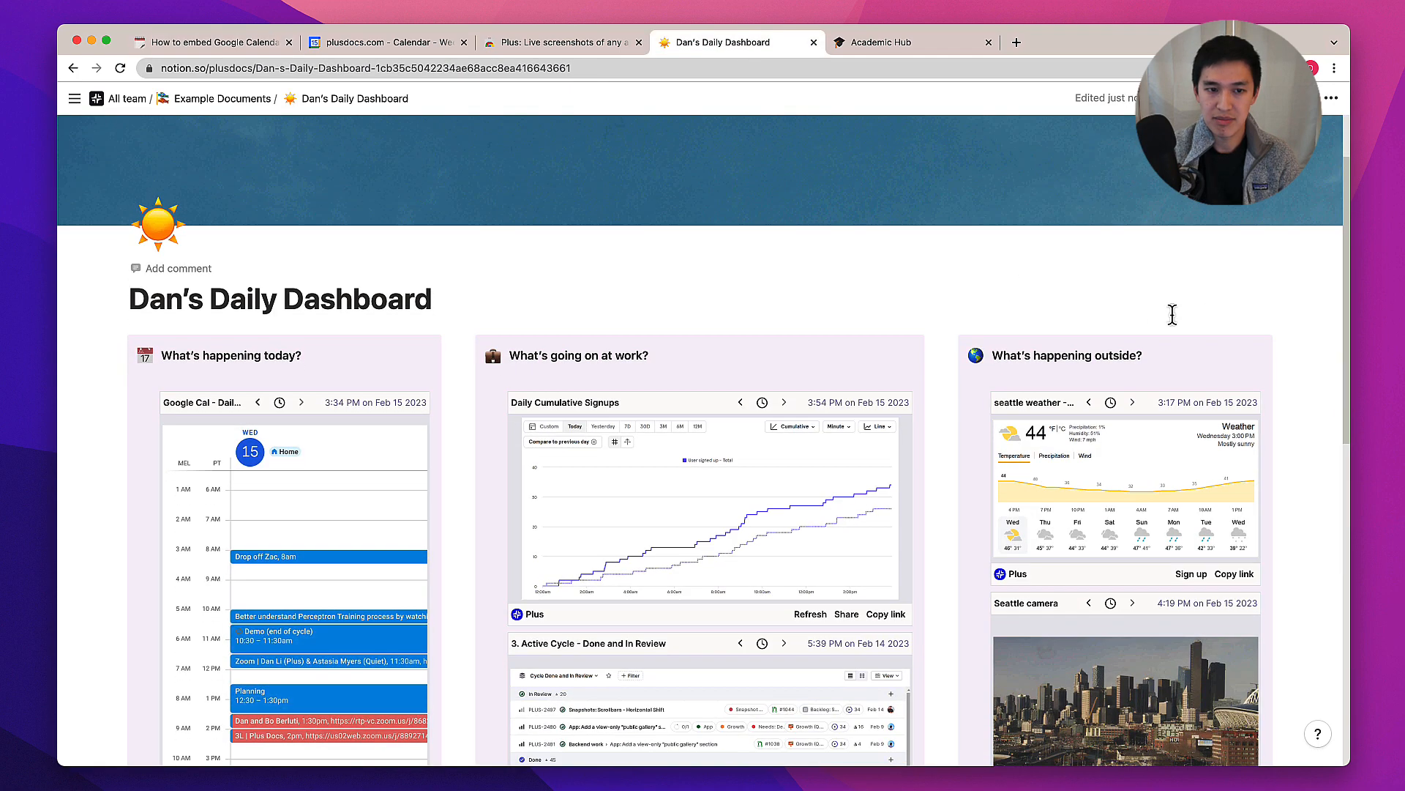
scroll(1173, 315, down, 5)
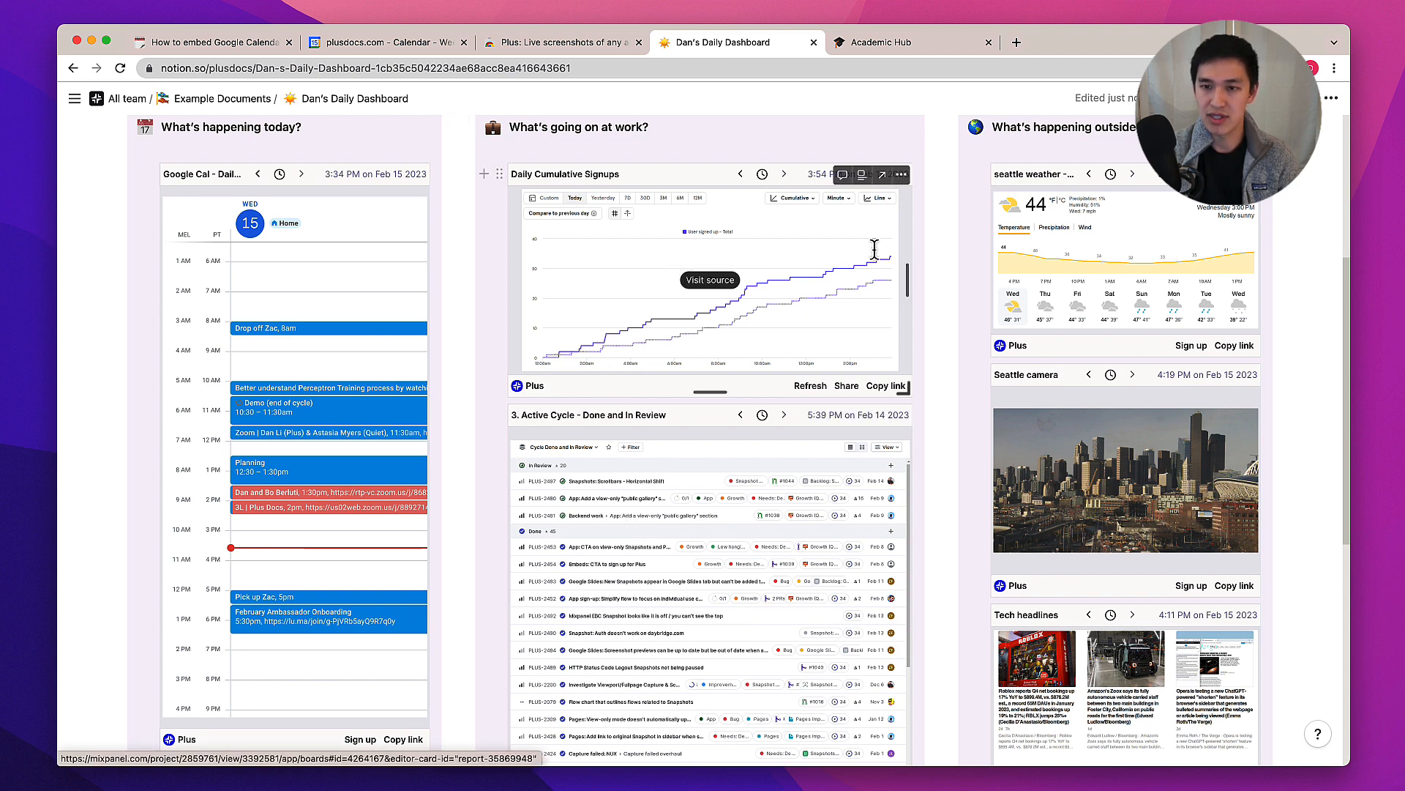
scroll(1136, 344, down, 1)
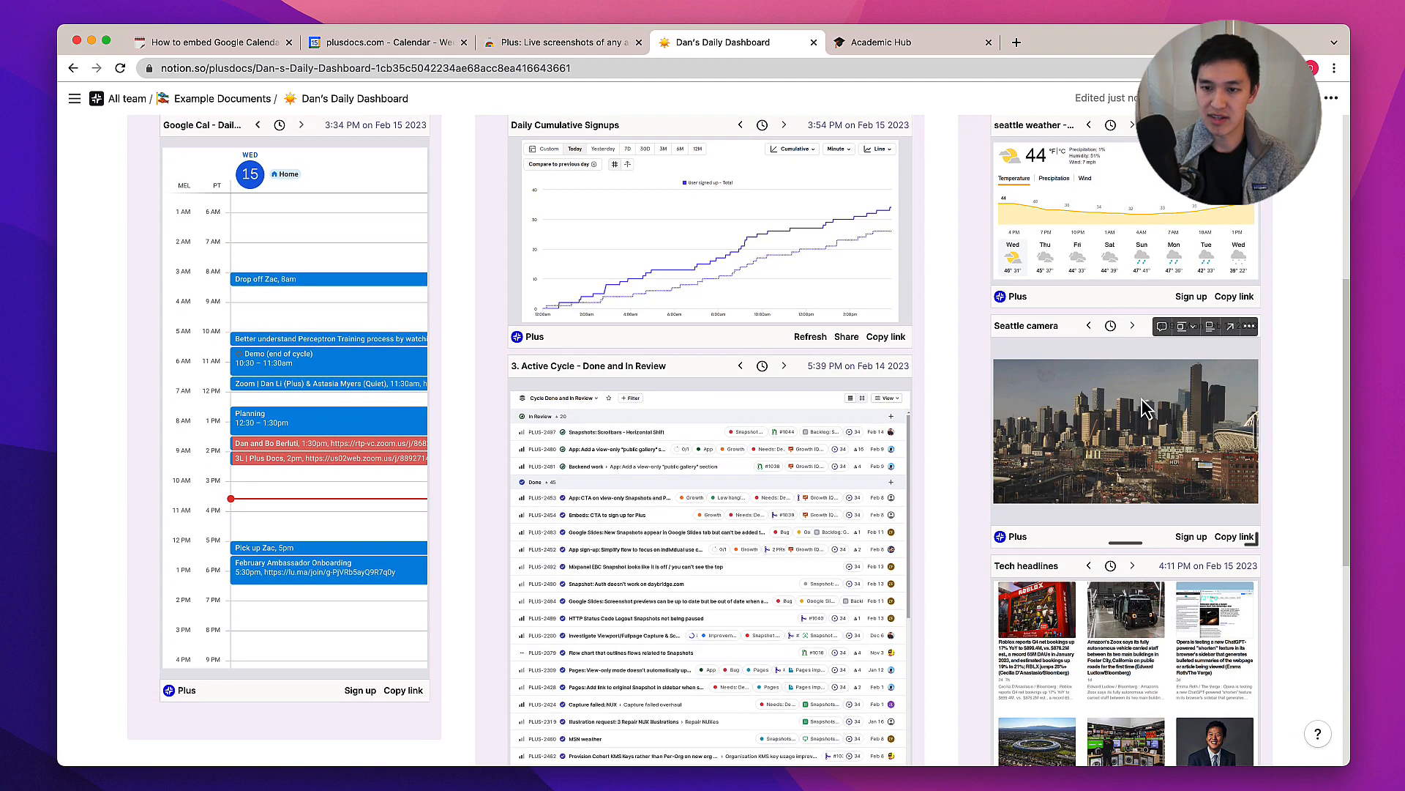
scroll(1135, 431, down, 5)
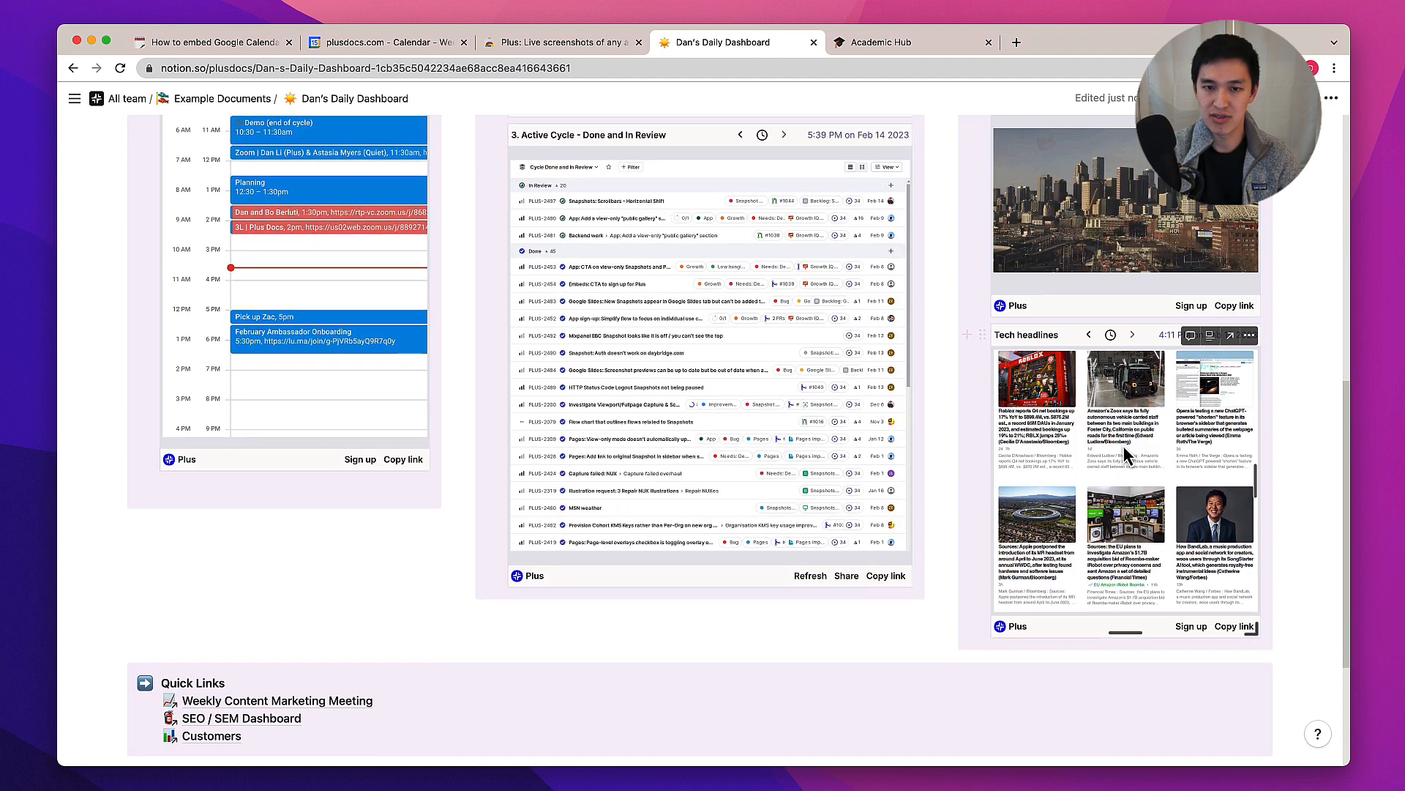
scroll(1122, 447, up, 3)
scroll(1122, 445, up, 6)
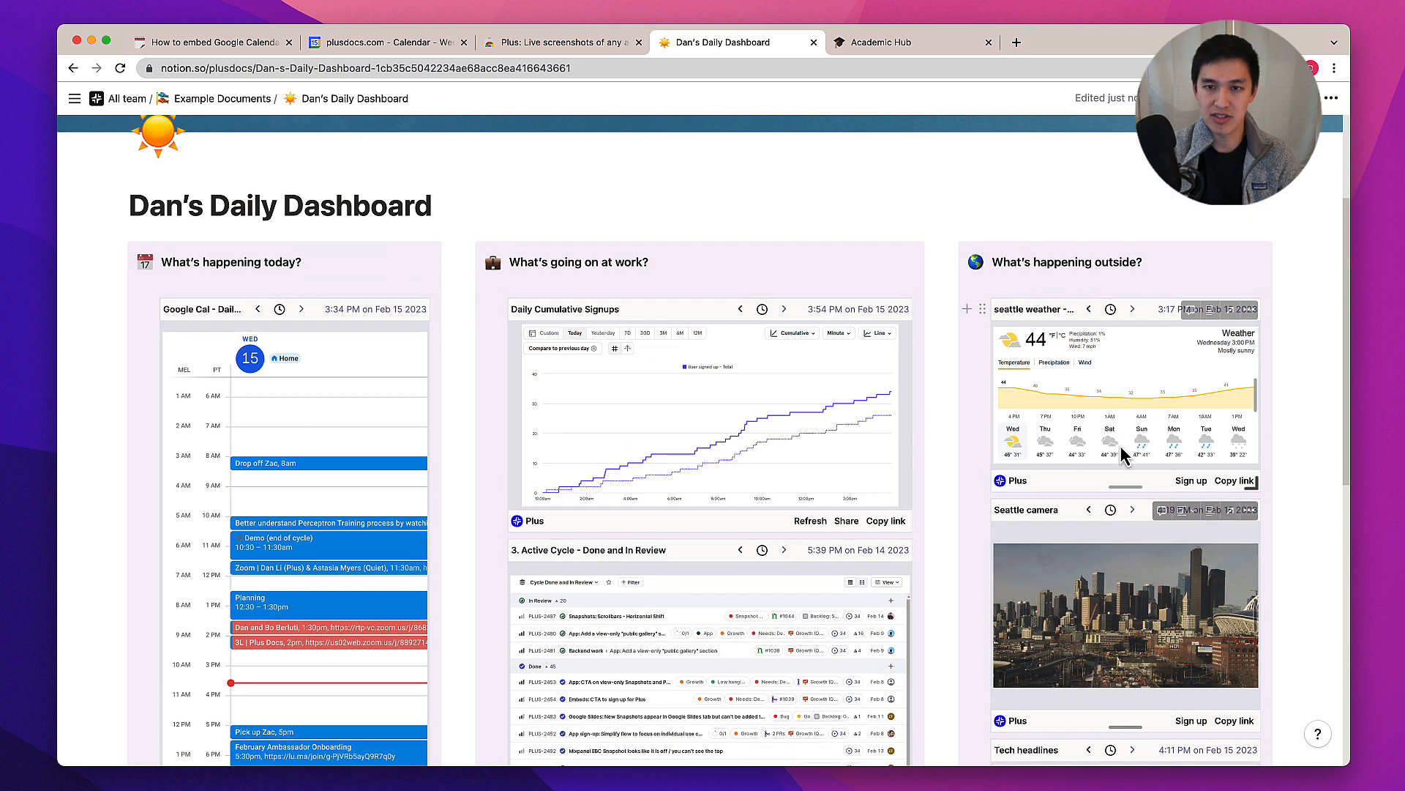
Switch to the Academic Hub tab and browse its calendar embed and the Calculus II class page
click(898, 50)
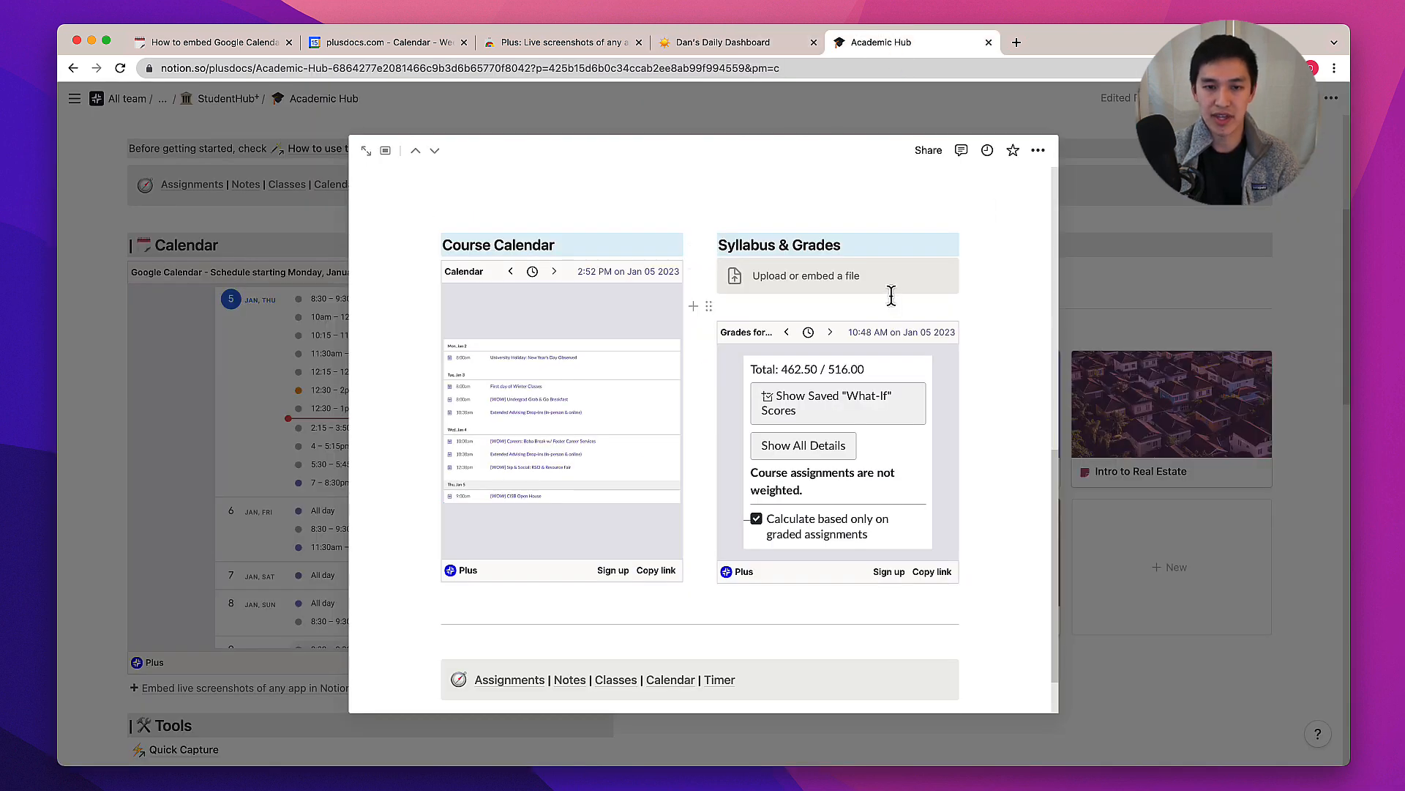
click(1184, 266)
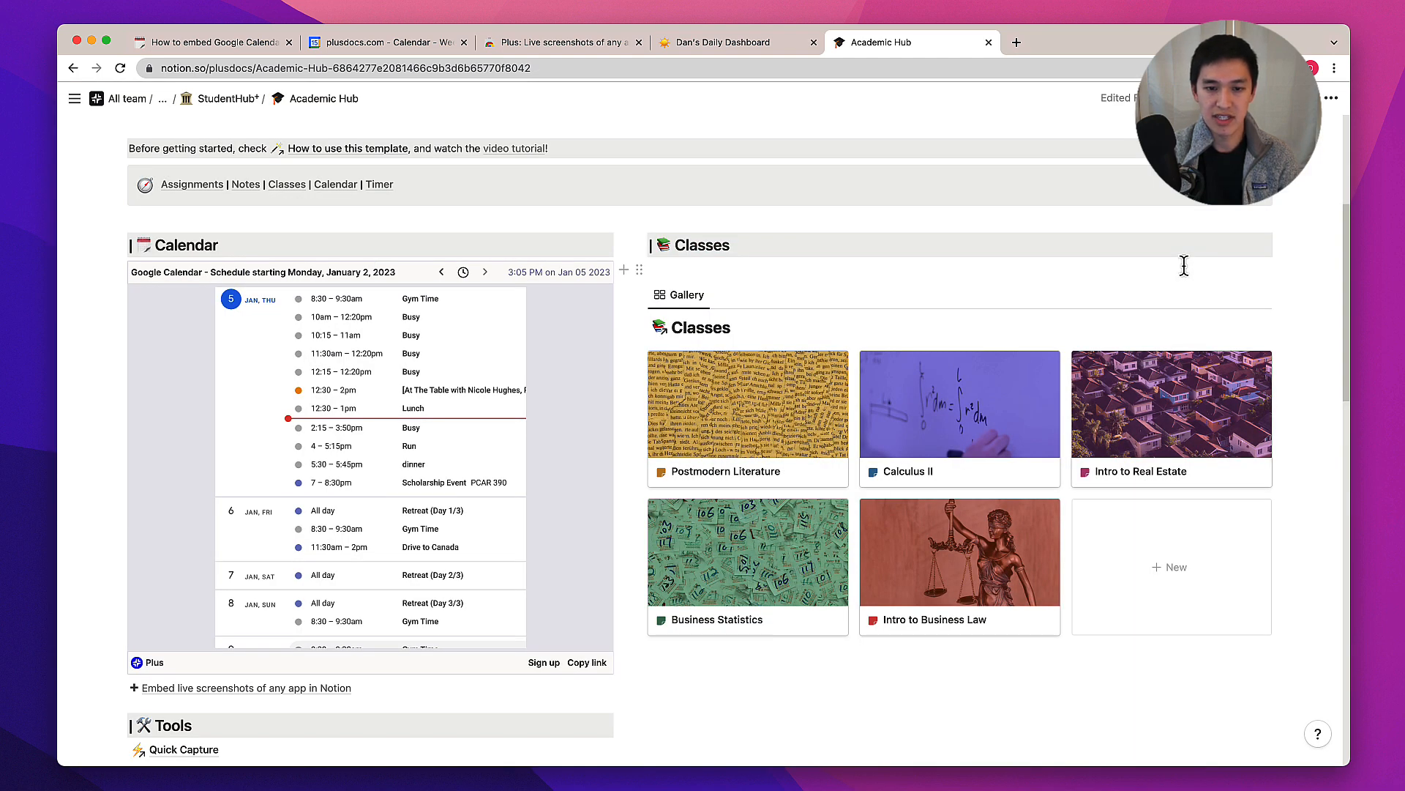
scroll(633, 396, up, 6)
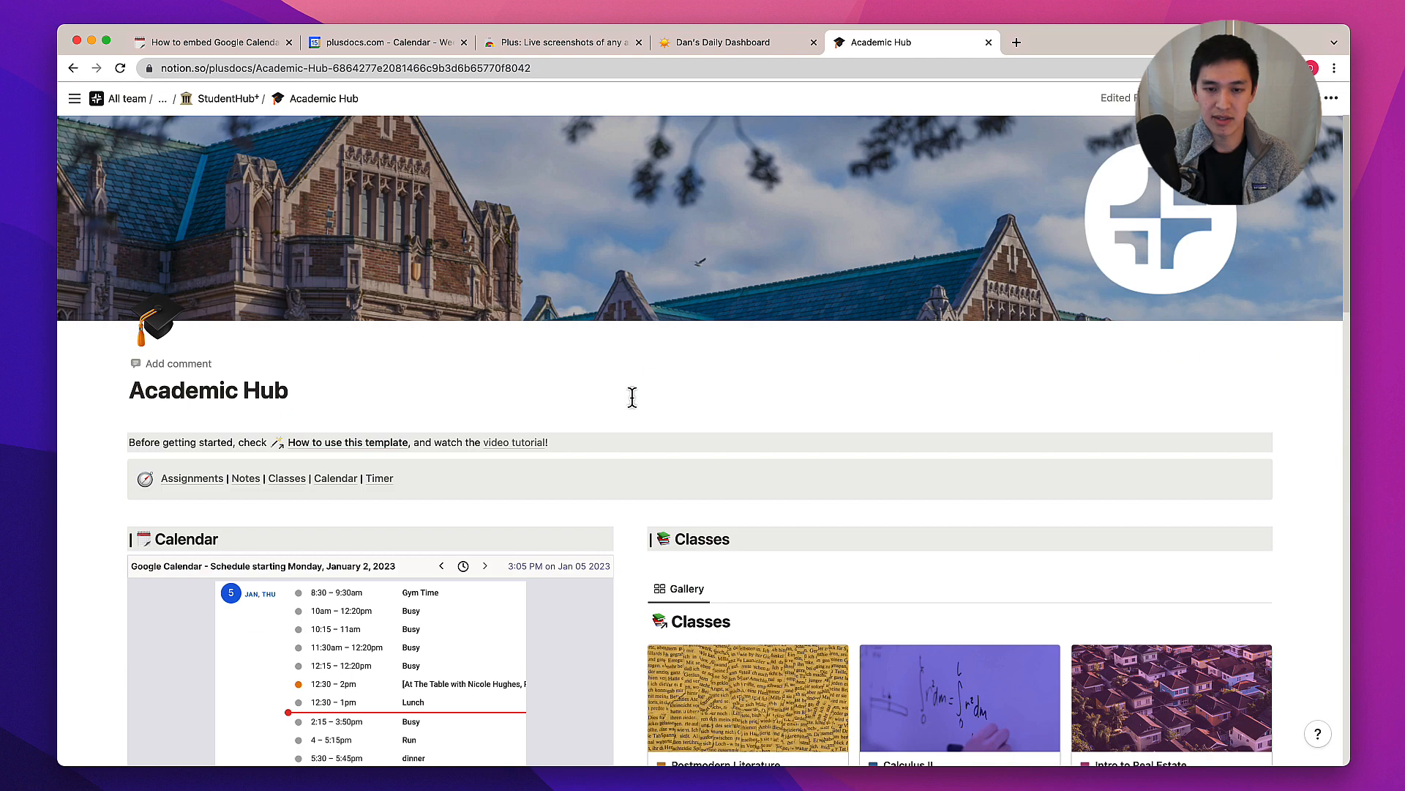
scroll(632, 397, down, 8)
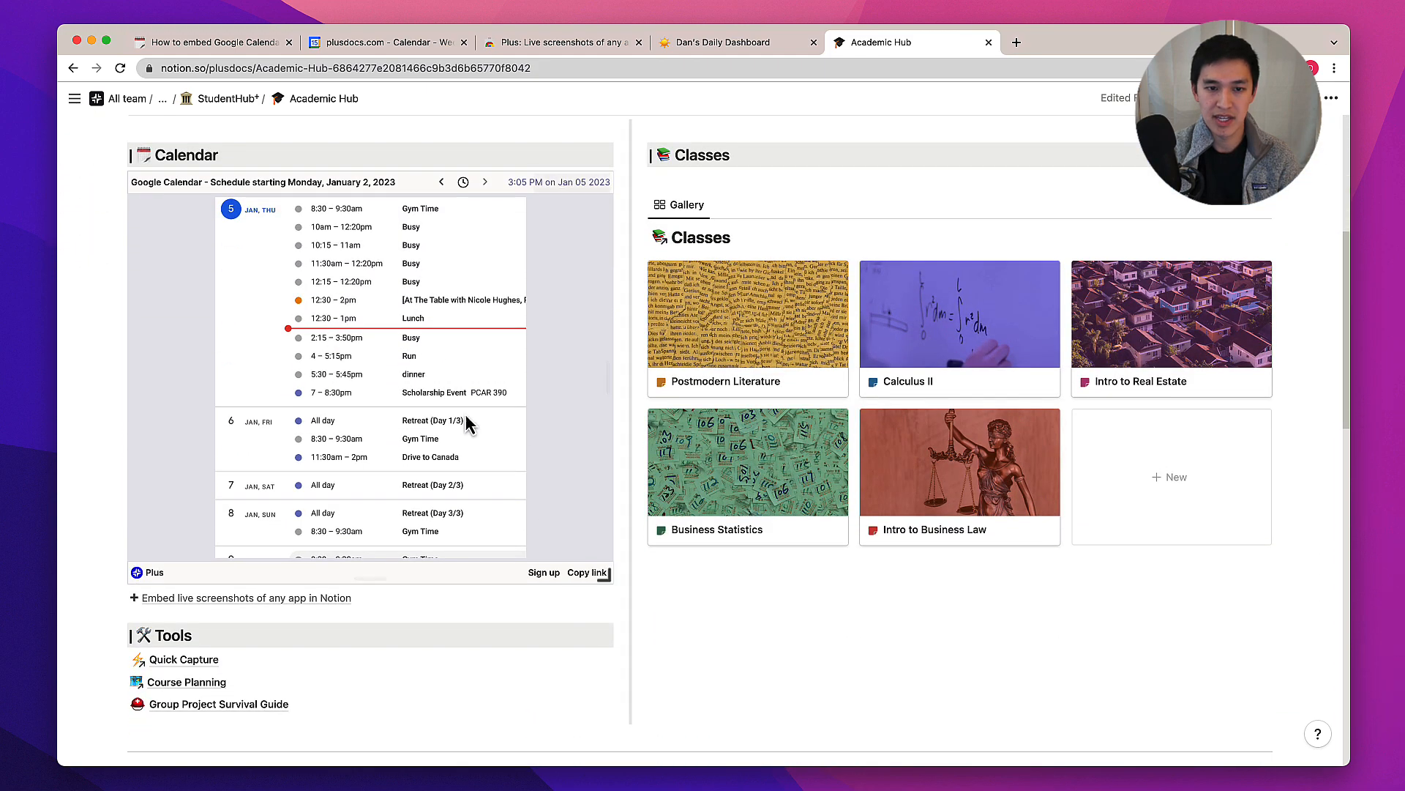
click(975, 341)
scroll(784, 496, down, 13)
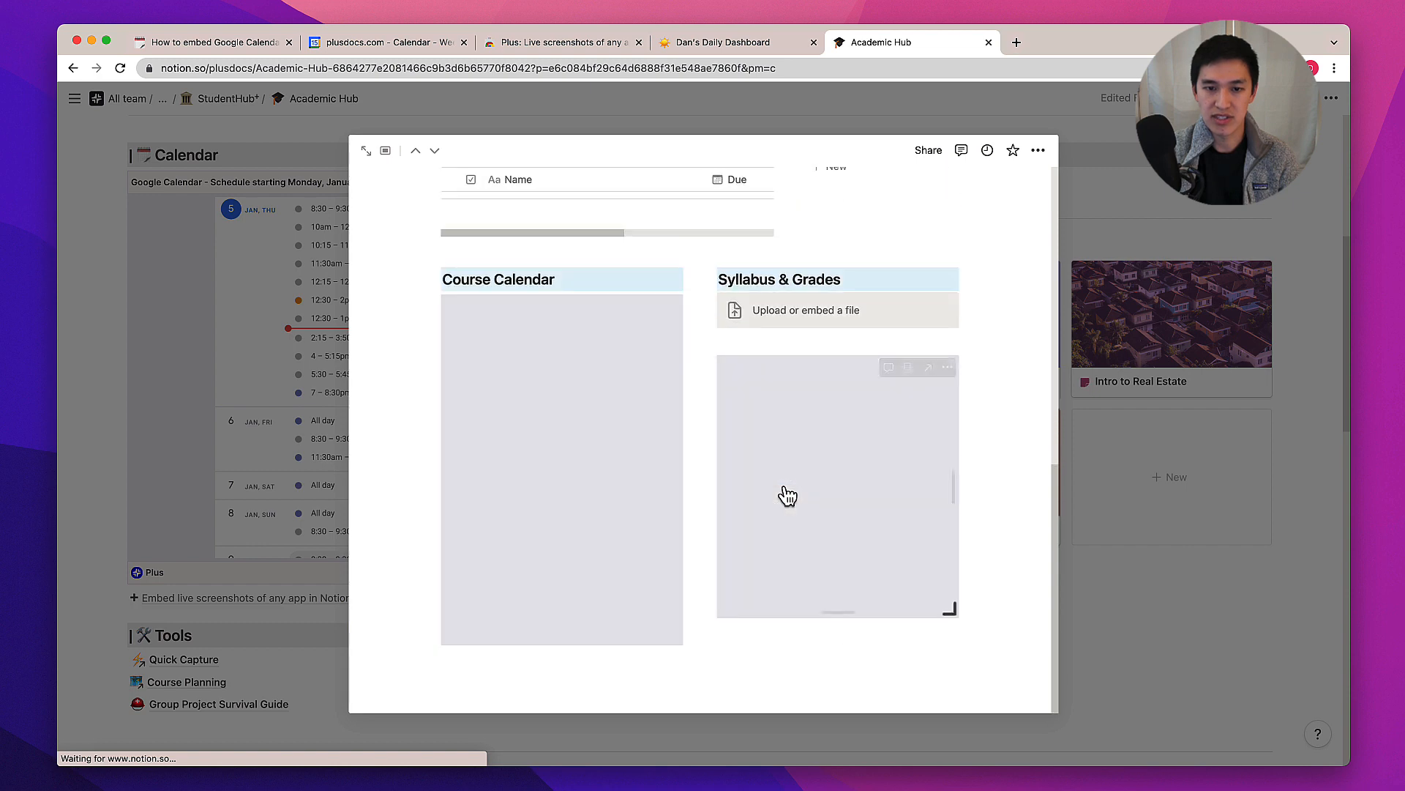